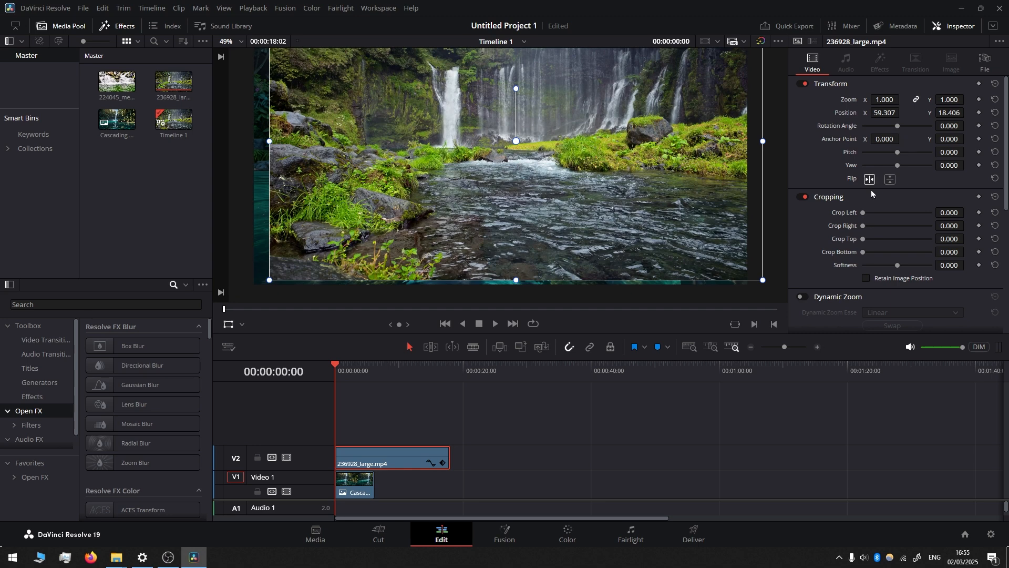
# Step: Match the 236928_large.mp4 waterfall to the background fall at about 61 opacity and 1.104 zoom, and restore the opacity to 100
pyautogui.click(969, 26)
pyautogui.click(961, 28)
pyautogui.scroll(-3, 825, 228)
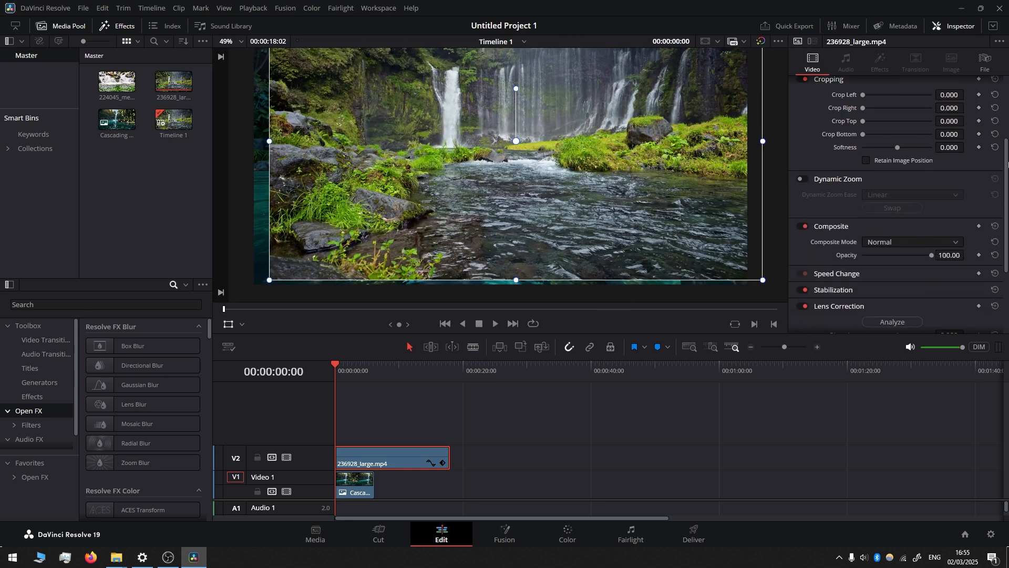
pyautogui.moveTo(913, 254); pyautogui.dragTo(889, 253)
pyautogui.moveTo(412, 118); pyautogui.dragTo(444, 132)
pyautogui.moveTo(915, 254); pyautogui.dragTo(904, 253)
pyautogui.moveTo(433, 173); pyautogui.dragTo(496, 171)
pyautogui.moveTo(296, 294); pyautogui.dragTo(281, 308)
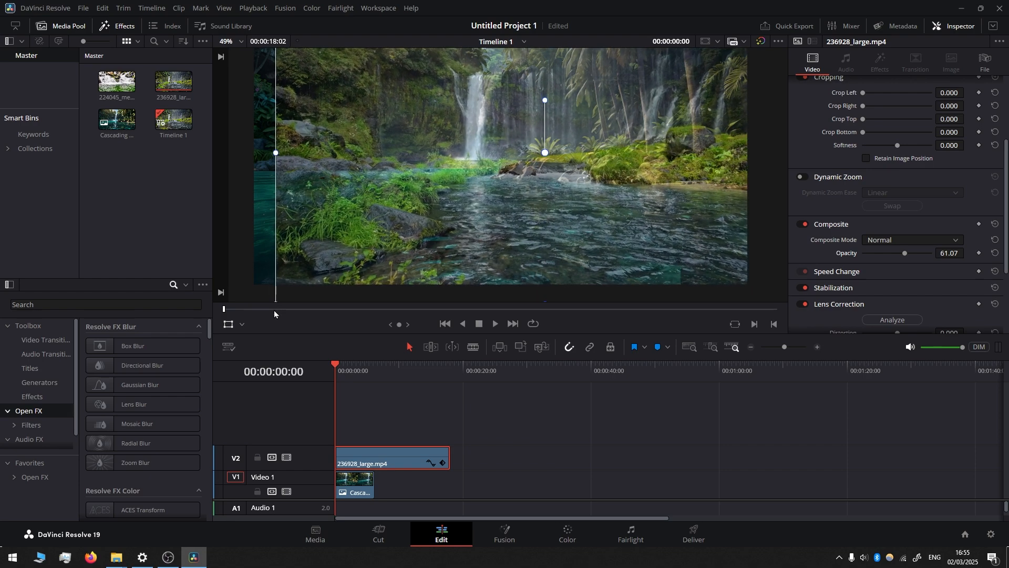
pyautogui.moveTo(904, 253); pyautogui.dragTo(940, 259)
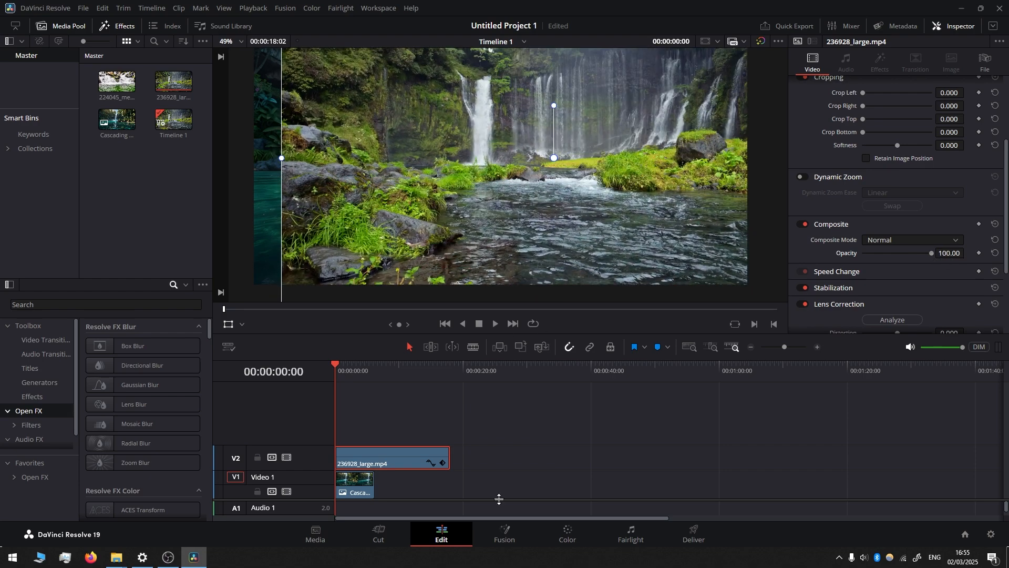
# Step: On the Color page, draw a closed curve window around the main waterfall in the 236928_large.mp4 clip
pyautogui.click(567, 535)
pyautogui.scroll(3, 399, 141)
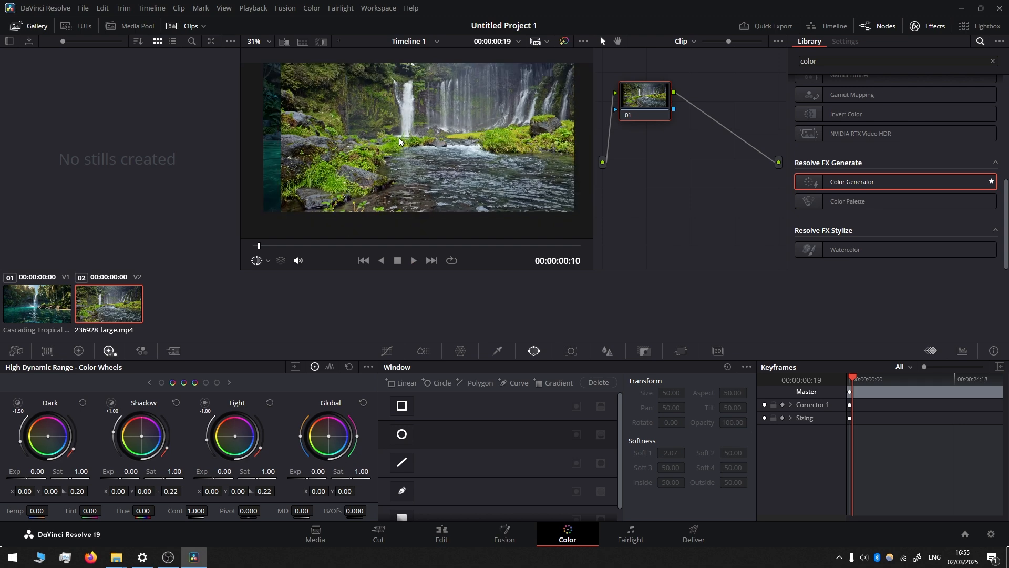
pyautogui.scroll(2, 409, 151)
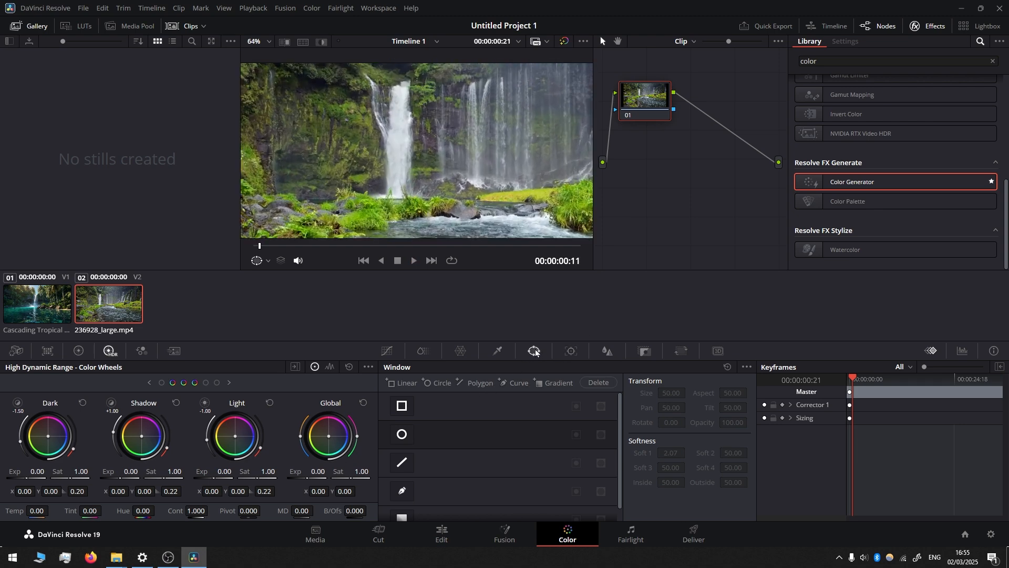
pyautogui.click(408, 492)
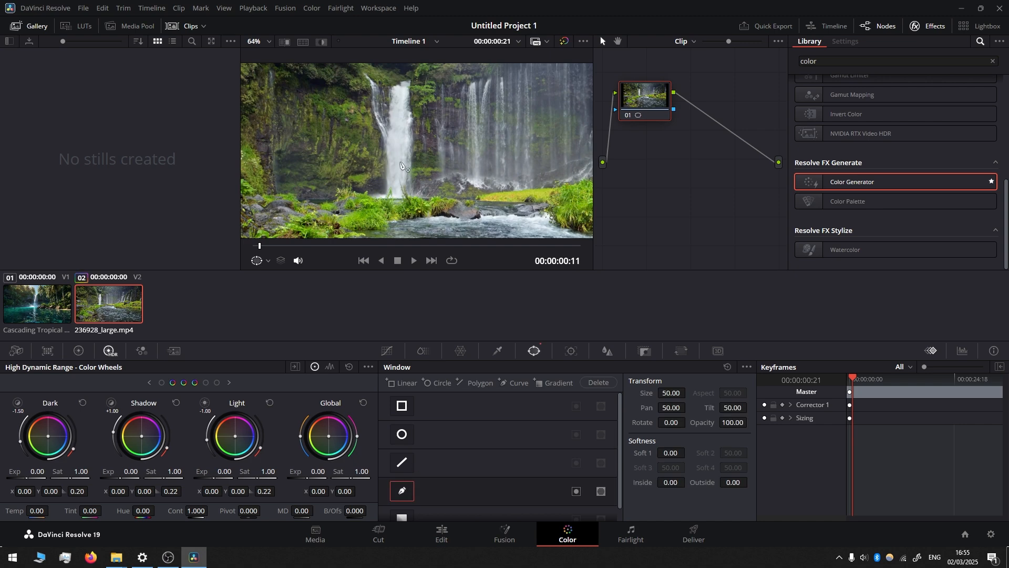
pyautogui.click(384, 84)
pyautogui.click(381, 111)
pyautogui.click(380, 151)
pyautogui.click(380, 199)
pyautogui.click(415, 198)
pyautogui.click(415, 165)
pyautogui.click(417, 123)
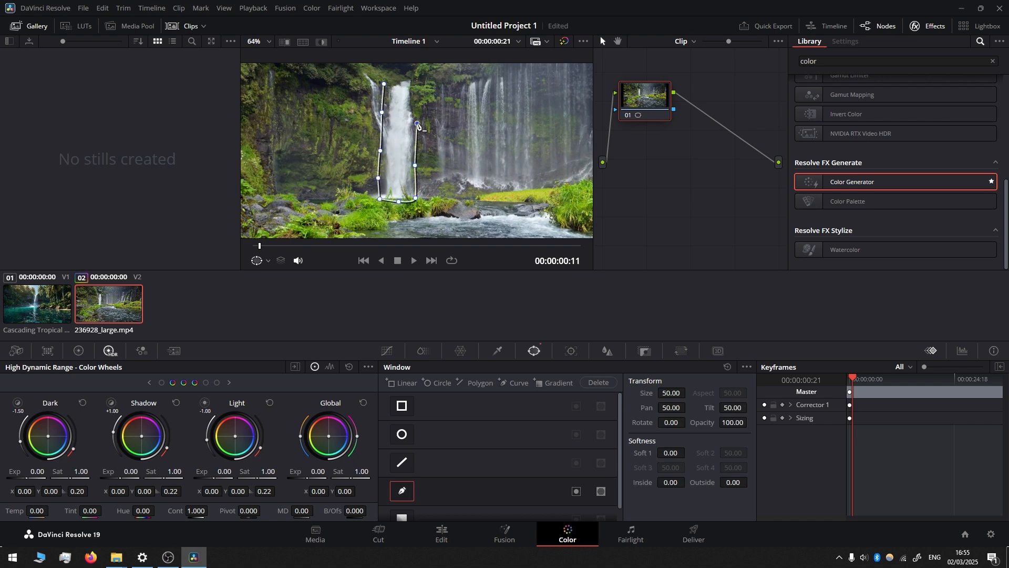
pyautogui.click(417, 93)
pyautogui.click(416, 75)
pyautogui.click(388, 72)
pyautogui.click(384, 84)
# Step: Add an alpha output to the waterfall clip's node graph and connect node 01's alpha to it
pyautogui.rightClick(677, 181)
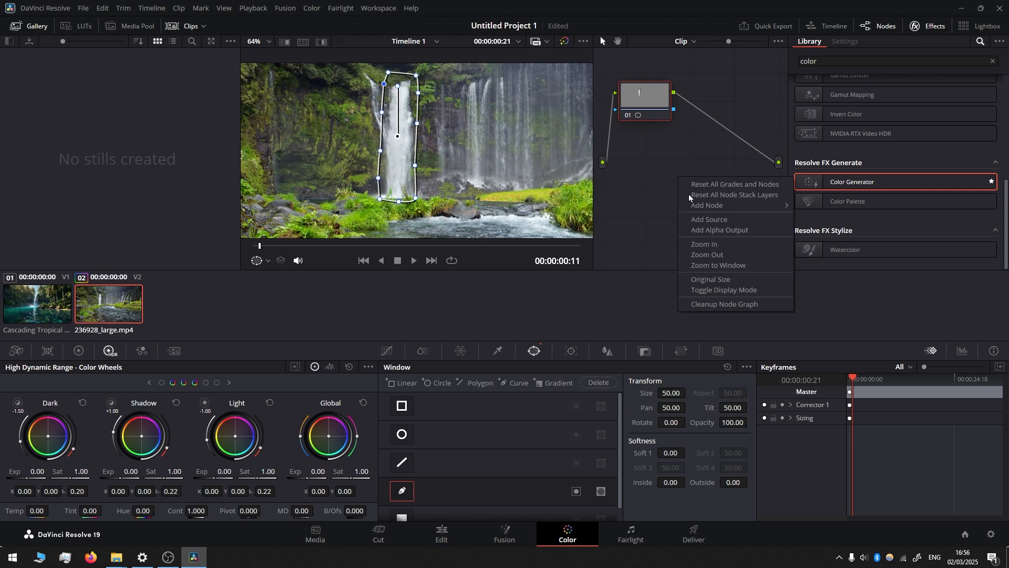
pyautogui.click(726, 232)
pyautogui.moveTo(674, 109); pyautogui.dragTo(779, 182)
# Step: On the Edit page, zoom the masked waterfall to 1.354 and place it over the background fall at about X 278, Y -76
pyautogui.click(440, 530)
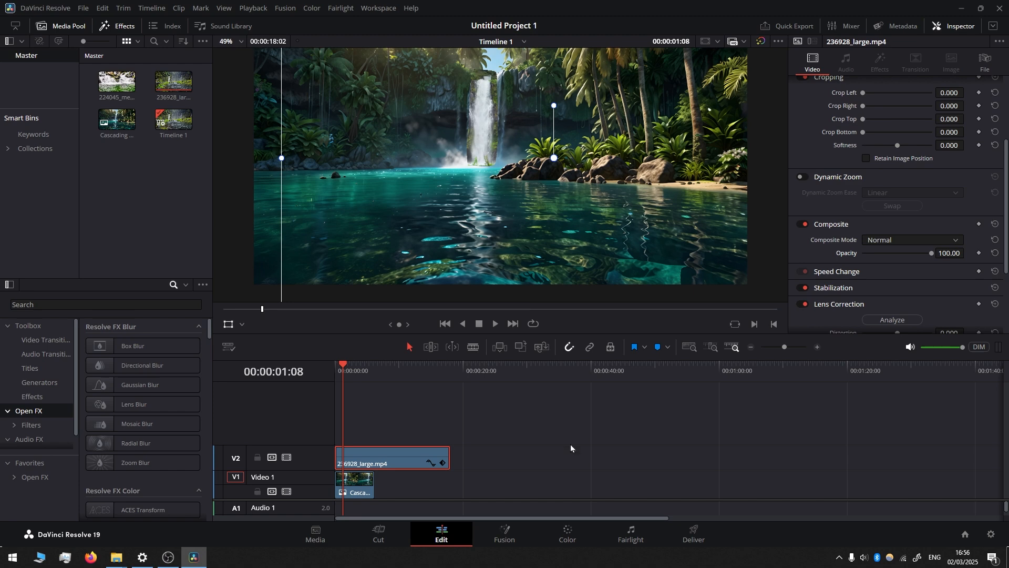
pyautogui.scroll(5, 889, 133)
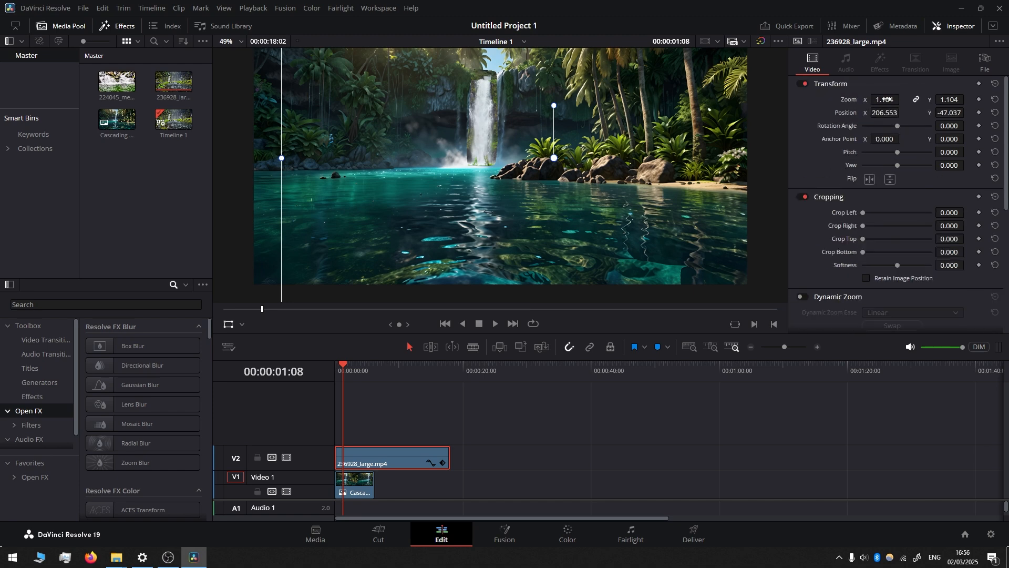
pyautogui.moveTo(885, 99); pyautogui.dragTo(898, 99)
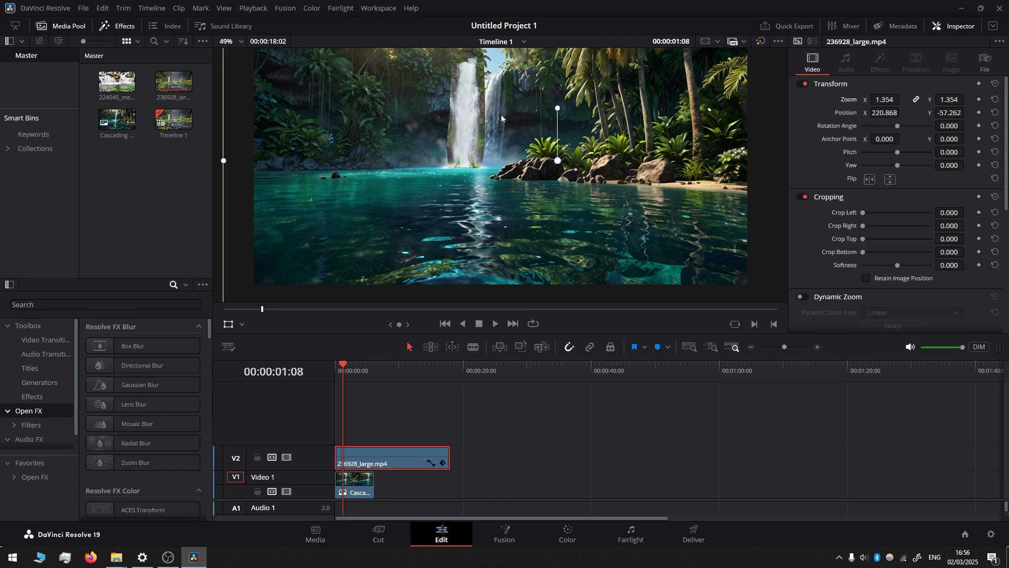
pyautogui.moveTo(500, 114); pyautogui.dragTo(519, 122)
# Step: On the Color page, set the waterfall window's Soft 1 to 4.38 and refine its outline around the fall
pyautogui.click(568, 534)
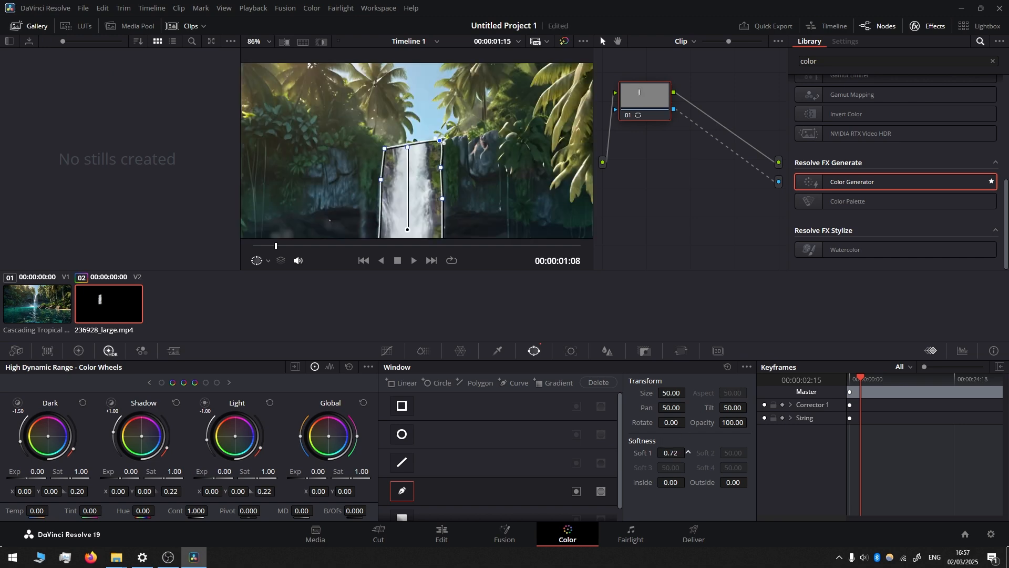
pyautogui.moveTo(683, 453); pyautogui.dragTo(696, 452)
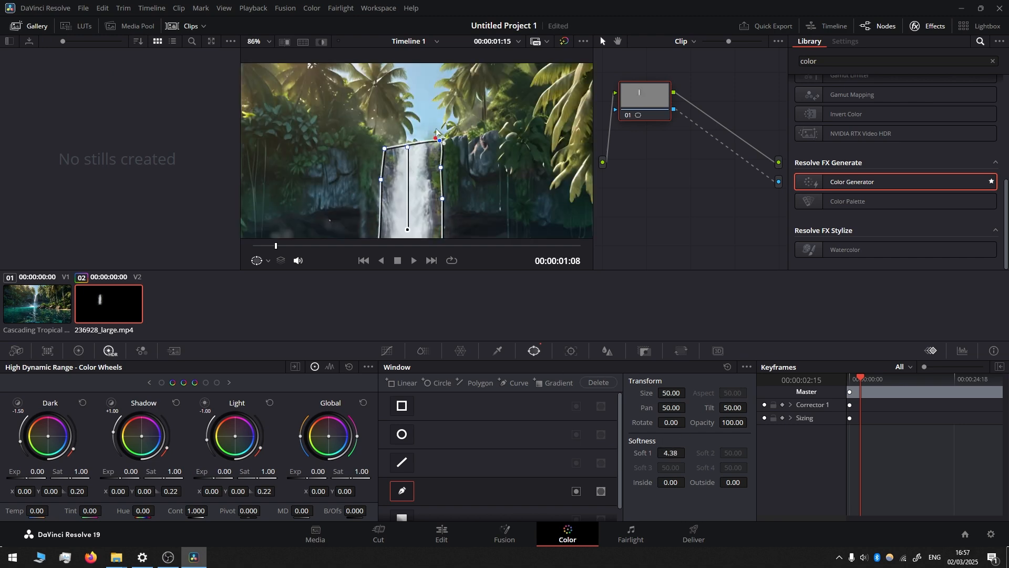
pyautogui.moveTo(435, 170); pyautogui.dragTo(435, 244)
pyautogui.moveTo(435, 244); pyautogui.dragTo(435, 261)
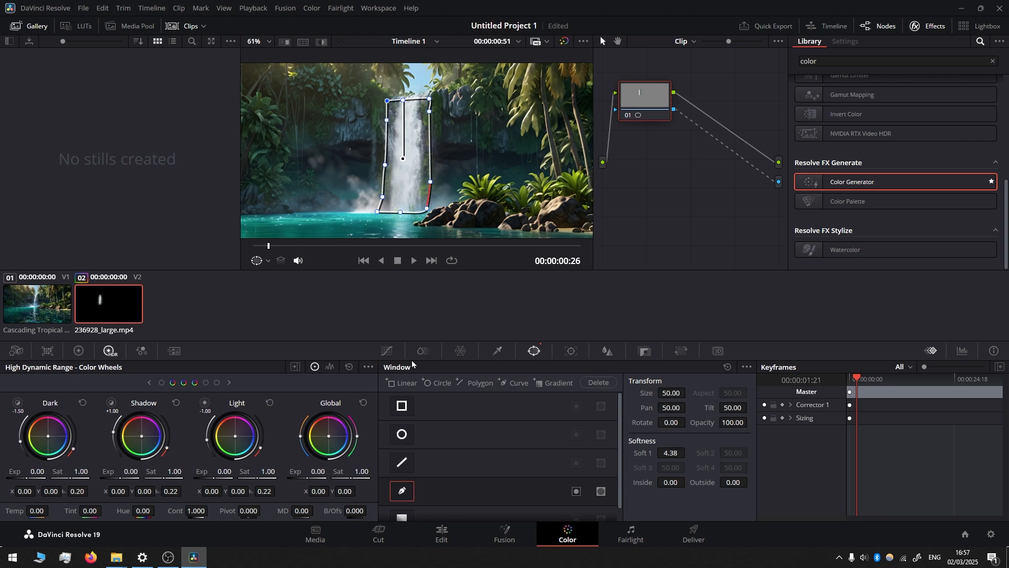
# Step: Darken the waterfall's midtones by pulling the middle of the custom curve down, and play back the blend
pyautogui.click(393, 353)
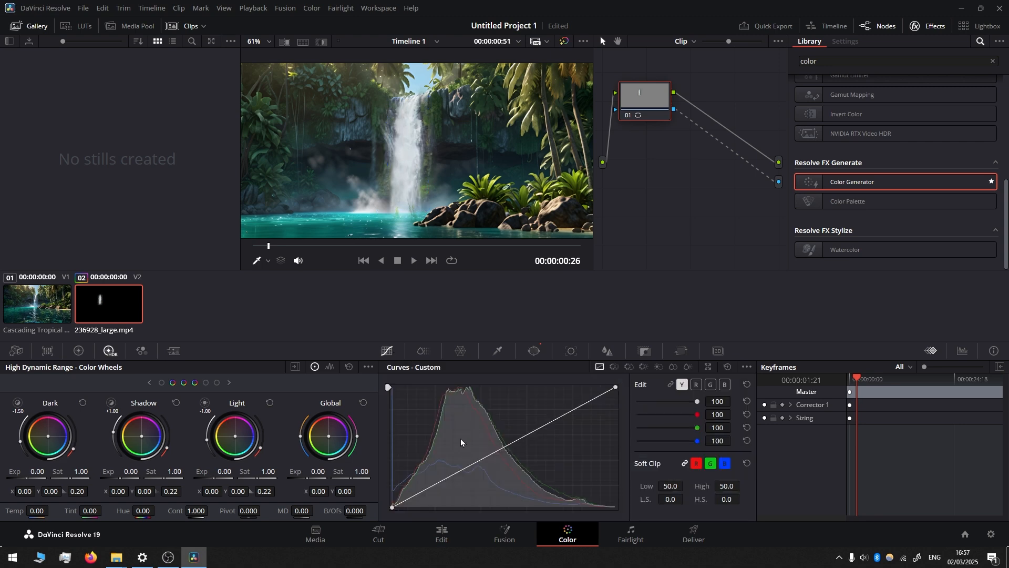
pyautogui.click(505, 450)
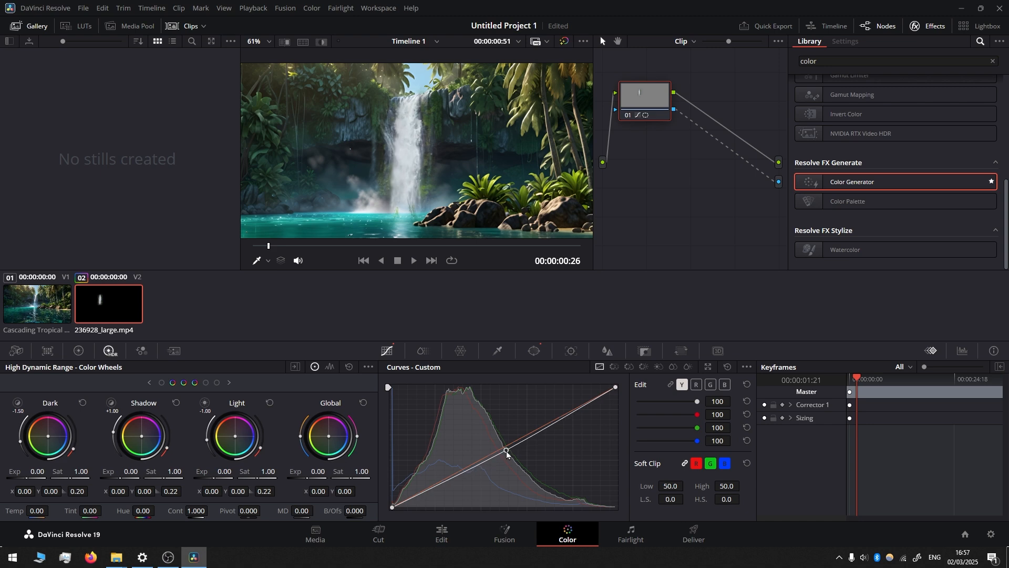
pyautogui.moveTo(506, 452); pyautogui.dragTo(514, 472)
pyautogui.click(414, 260)
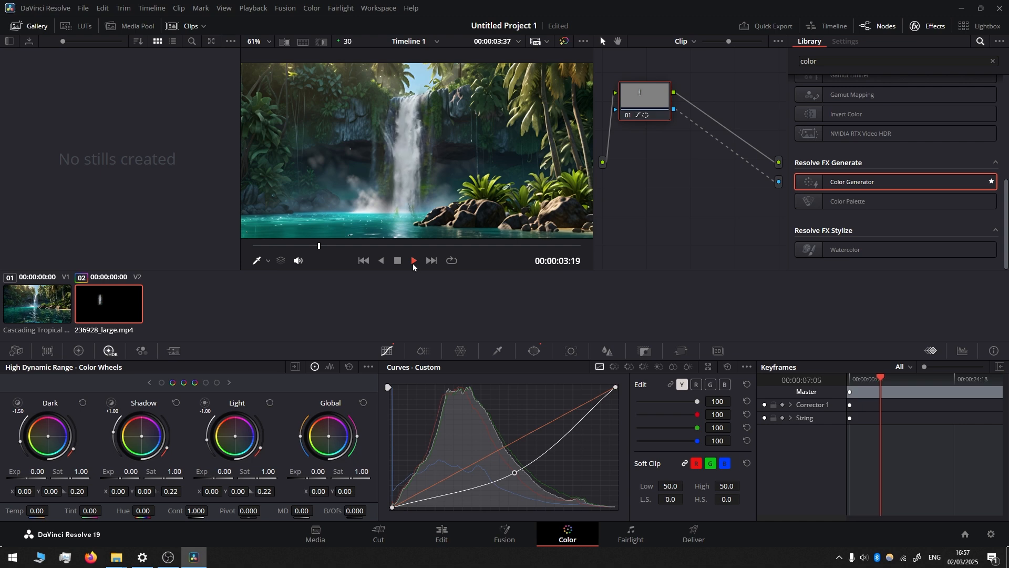
pyautogui.click(398, 261)
# Step: On the Edit page, extend the Cascading Tropical Waterfall.jpg clip on Video 1 to about 30 seconds
pyautogui.click(441, 533)
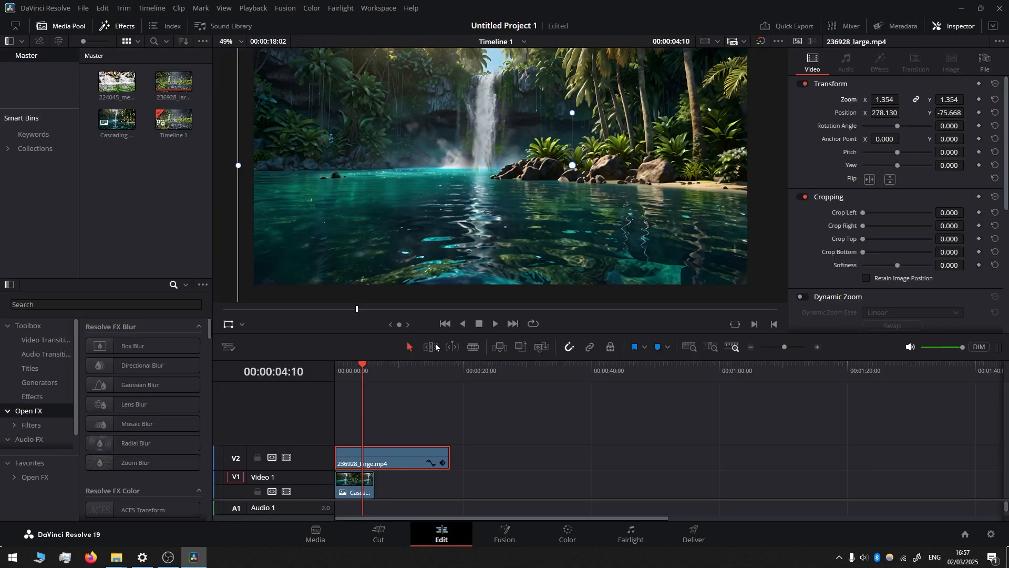
pyautogui.click(350, 368)
pyautogui.moveTo(374, 476); pyautogui.dragTo(526, 476)
# Step: Disable video track V2 and place 224045_medium.mp4 on a new track above it, starting at the timeline's beginning
pyautogui.moveTo(380, 370); pyautogui.dragTo(376, 371)
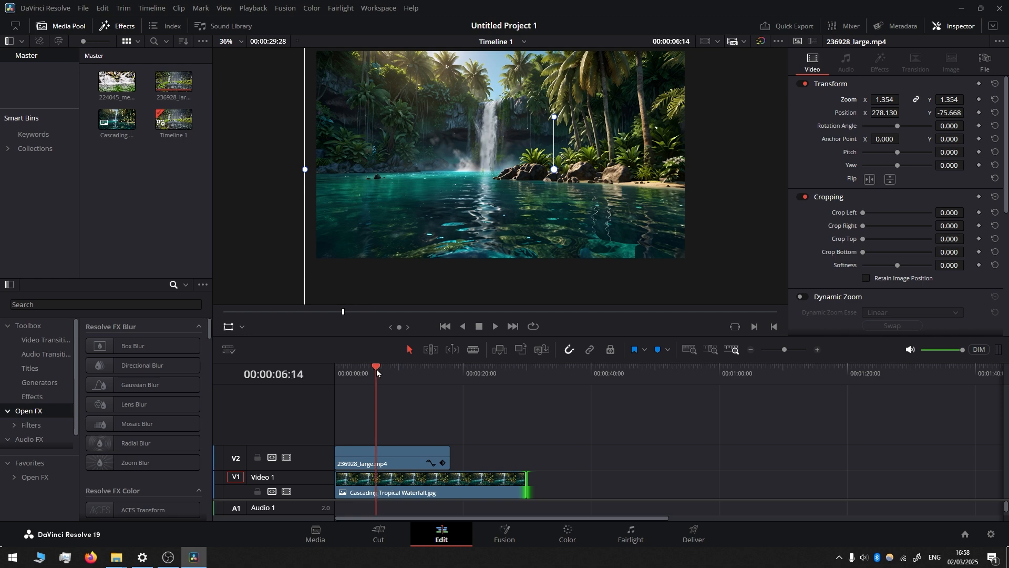
pyautogui.click(286, 457)
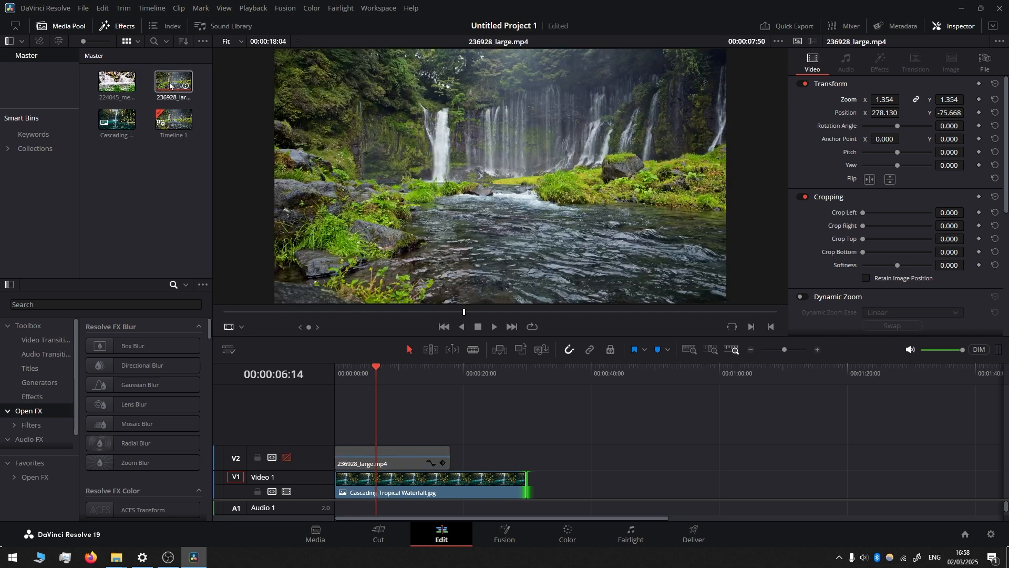
pyautogui.moveTo(115, 85); pyautogui.dragTo(344, 437)
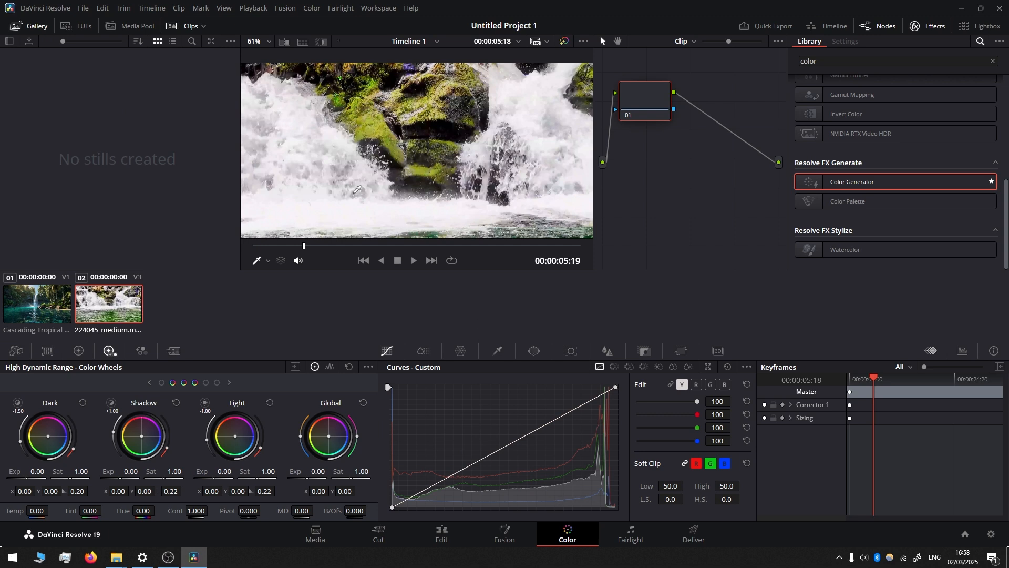
# Step: On the Color page, draw a closed curve window around the water surface in the lower half of 224045_medium.mp4
pyautogui.click(533, 351)
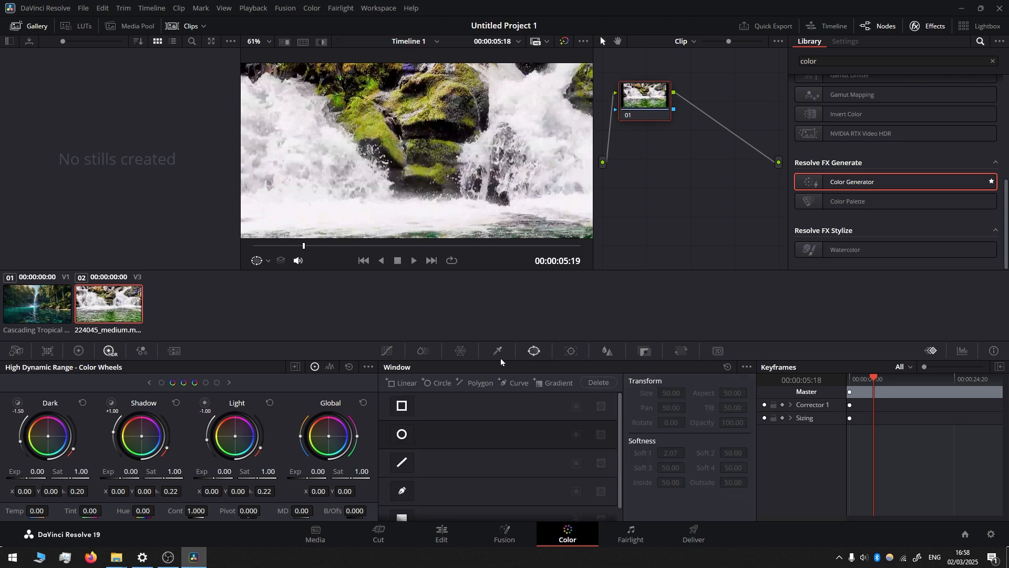
pyautogui.click(398, 496)
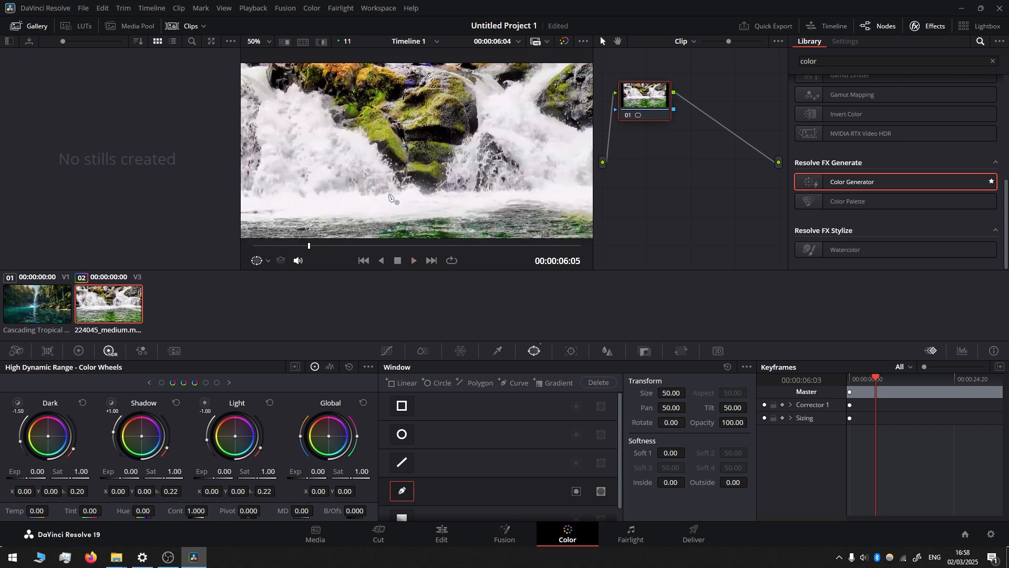
pyautogui.scroll(-4, 252, 156)
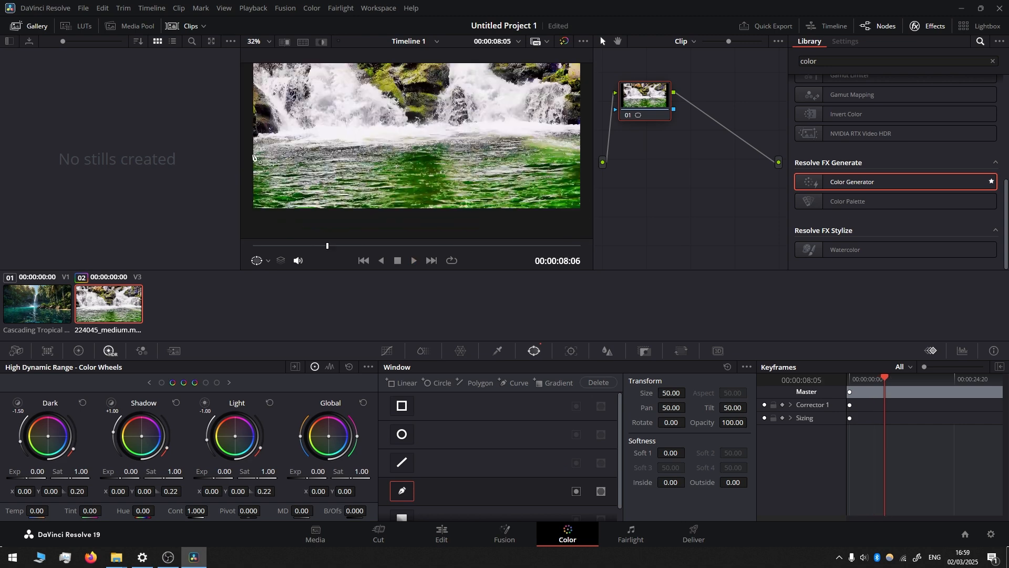
pyautogui.click(244, 153)
pyautogui.click(277, 150)
pyautogui.click(322, 146)
pyautogui.click(364, 143)
pyautogui.click(433, 141)
pyautogui.click(475, 142)
pyautogui.click(514, 144)
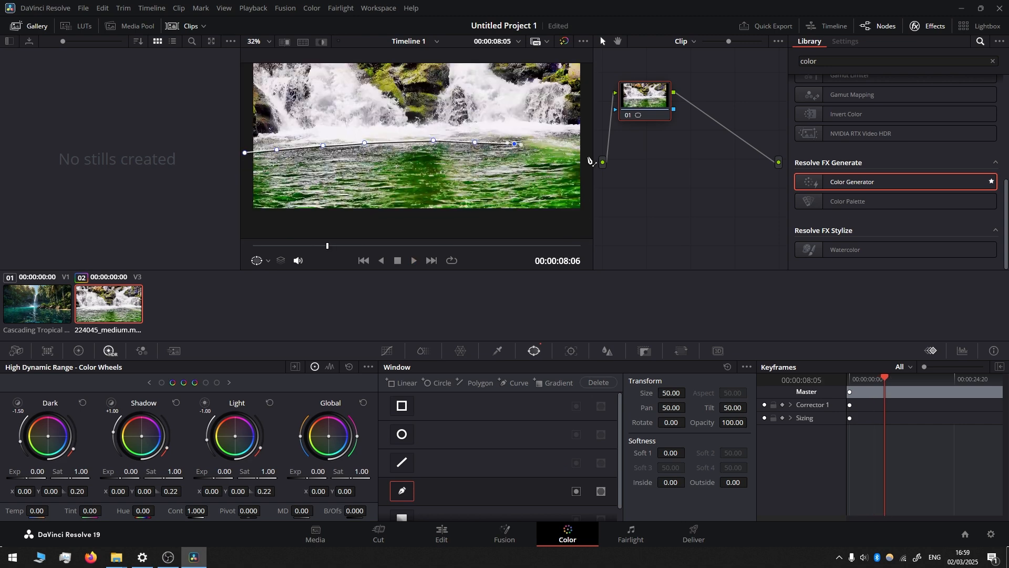
pyautogui.click(587, 156)
pyautogui.click(588, 230)
pyautogui.click(243, 229)
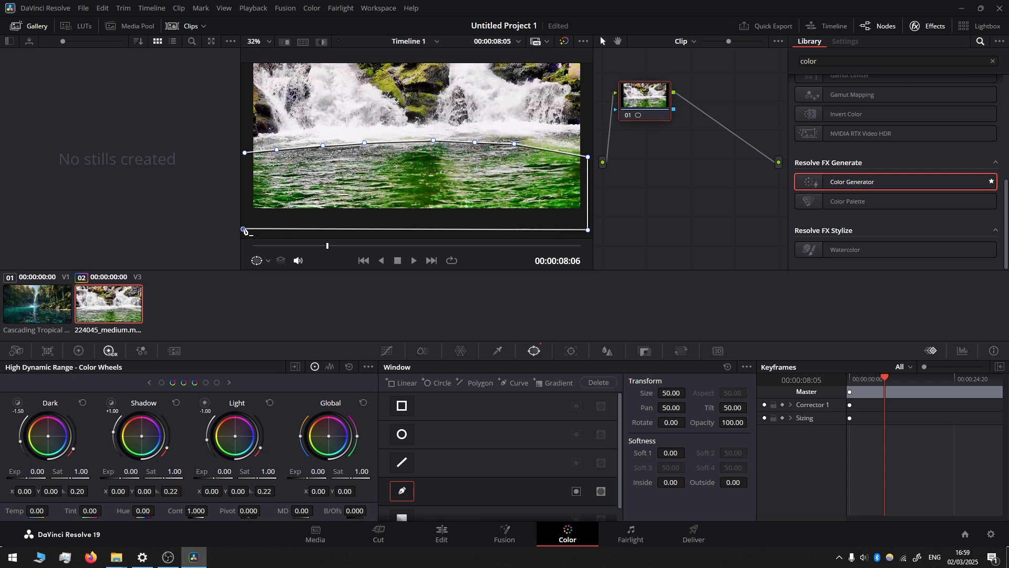
pyautogui.click(244, 153)
# Step: Add an alpha output for the 224045_medium.mp4 clip and connect node 01's alpha to it
pyautogui.rightClick(684, 156)
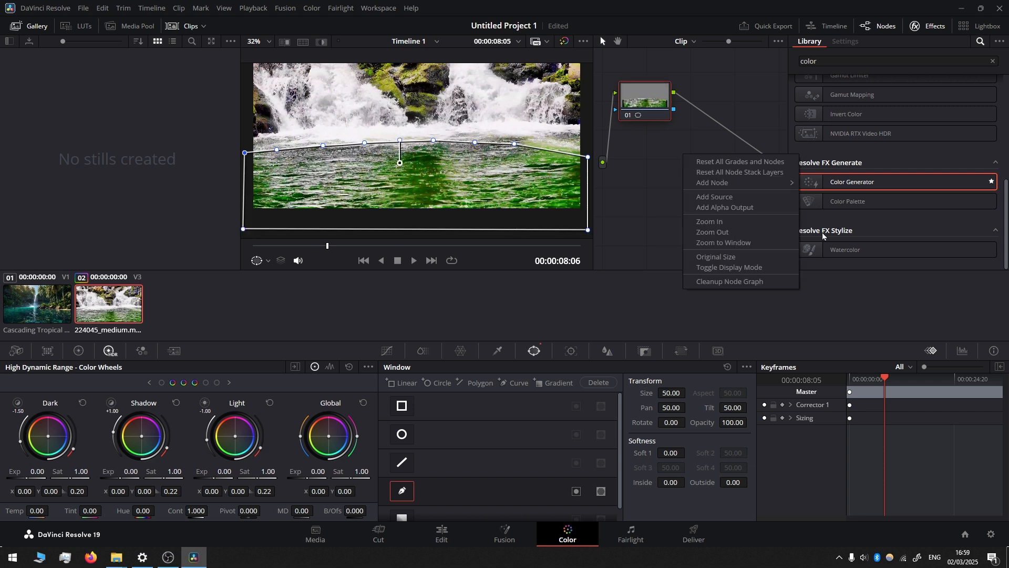
pyautogui.click(734, 207)
pyautogui.moveTo(674, 108); pyautogui.dragTo(731, 158)
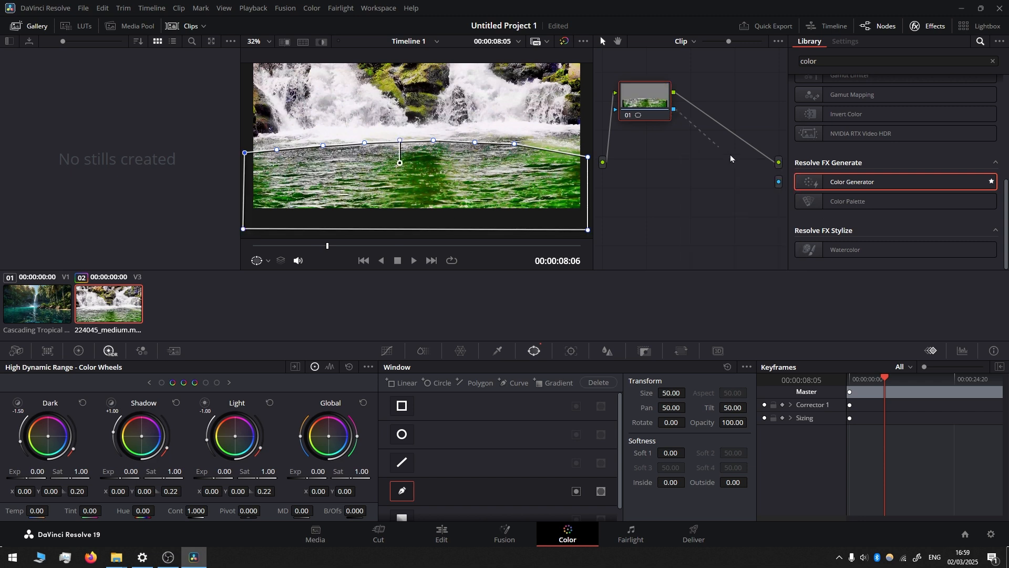
pyautogui.moveTo(777, 184); pyautogui.dragTo(779, 181)
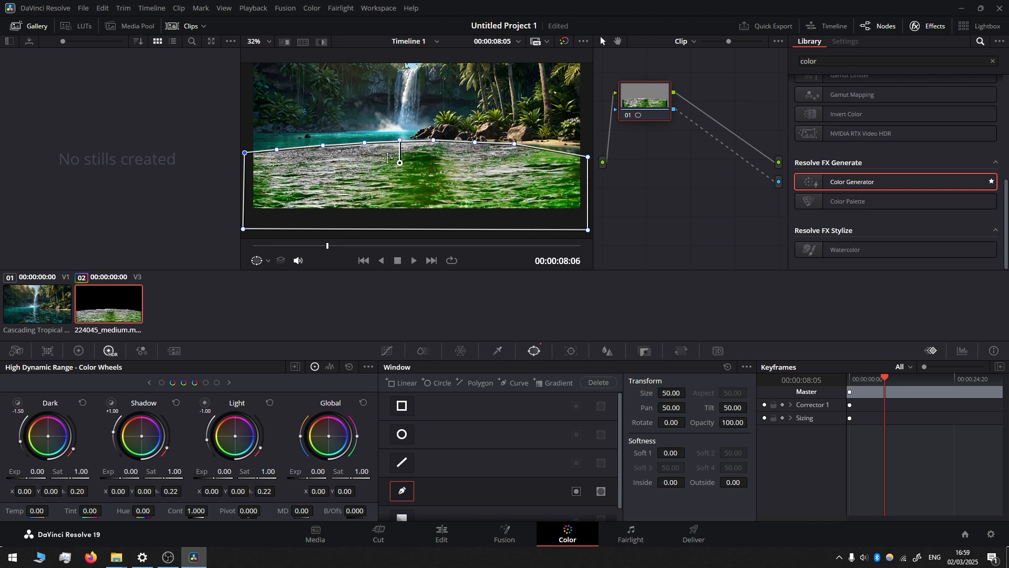
# Step: Reshape the upper edge of the water window below the background's rocky shore and set Soft 1 to 6.28
pyautogui.moveTo(514, 143); pyautogui.dragTo(427, 148)
pyautogui.moveTo(364, 143)
pyautogui.mouseDown()
pyautogui.moveTo(274, 153)
pyautogui.moveTo(363, 146)
pyautogui.mouseUp()
pyautogui.moveTo(427, 148); pyautogui.dragTo(471, 149)
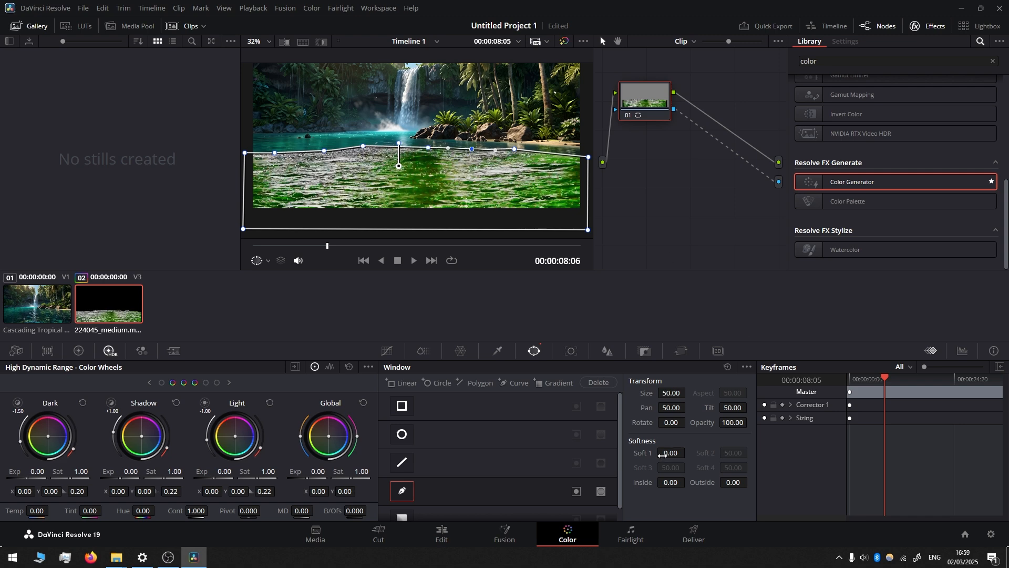
# Step: Play the composite on the Edit page, compare the water with Video 3 disabled and re-enabled, and save the project
pyautogui.click(442, 534)
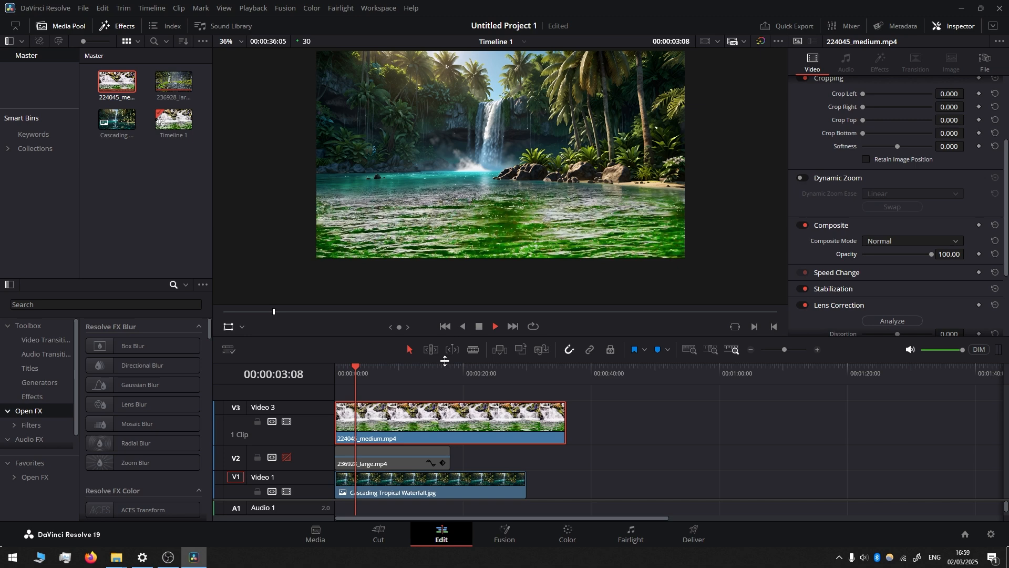
pyautogui.press('space')
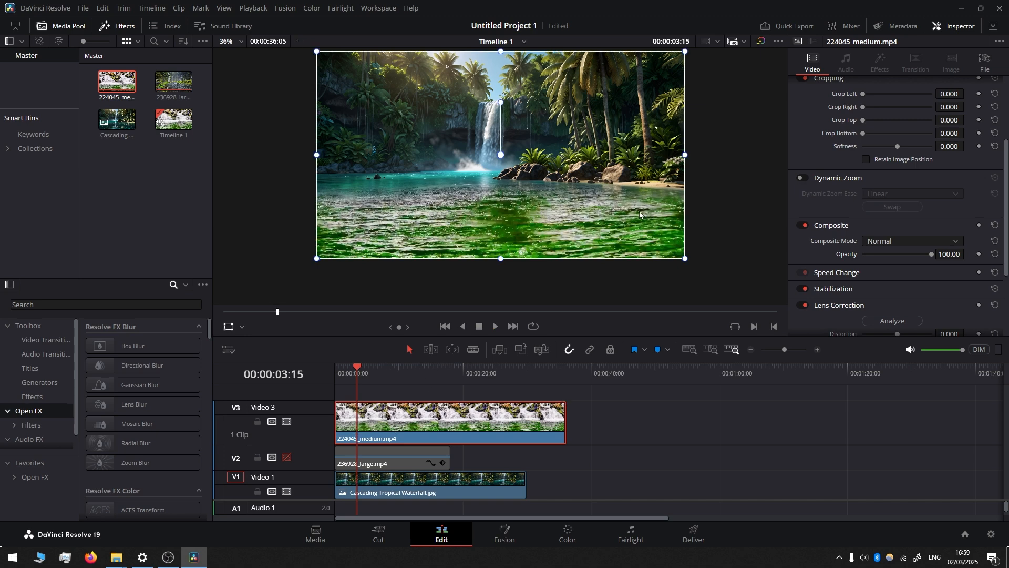
pyautogui.click(286, 420)
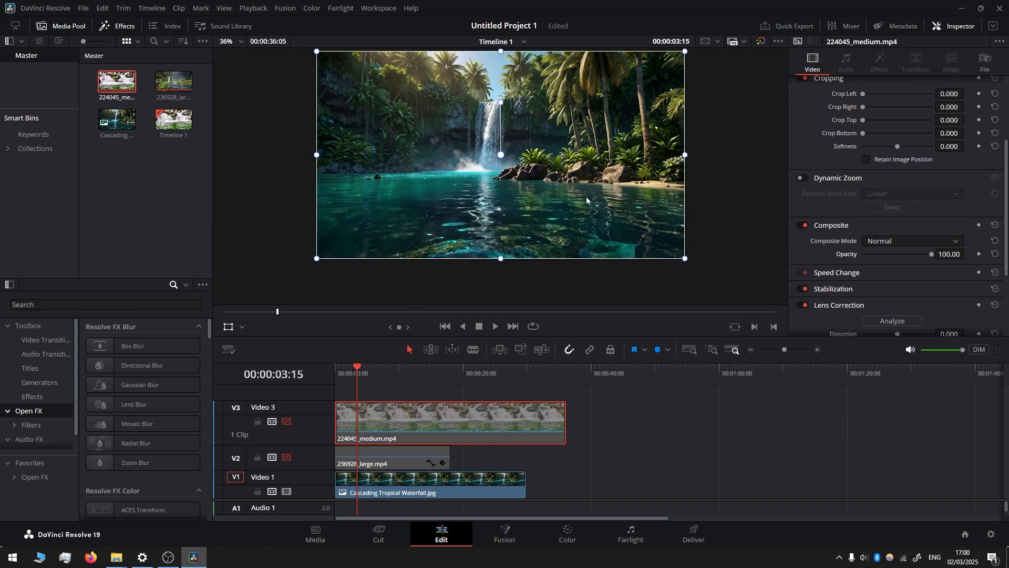
pyautogui.hotkey('ctrl', 's')
pyautogui.click(286, 421)
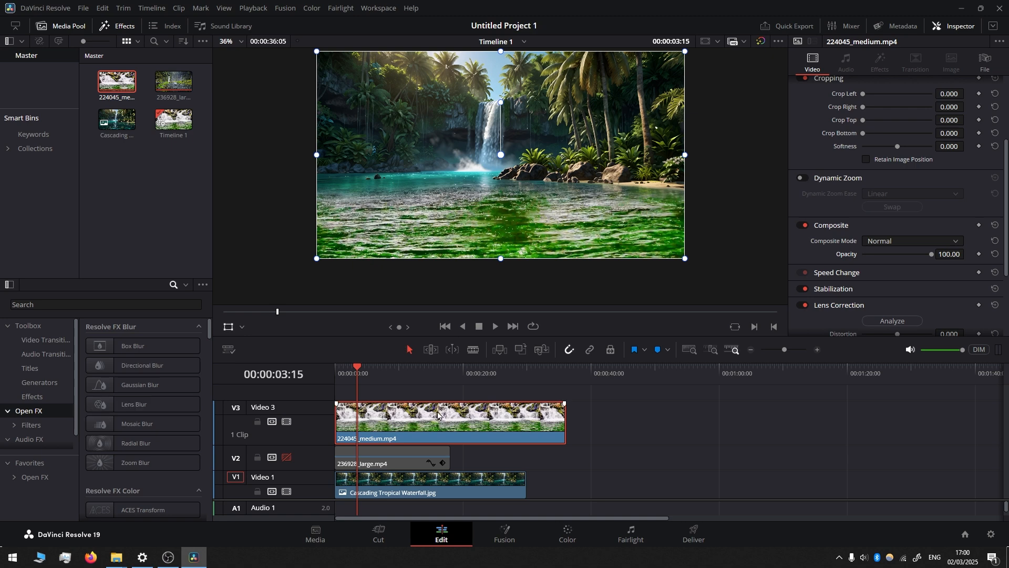
# Step: Duplicate the 224045_medium.mp4 clip from Video 3 onto a new Video 4 track directly above it
pyautogui.moveTo(405, 422); pyautogui.dragTo(414, 405)
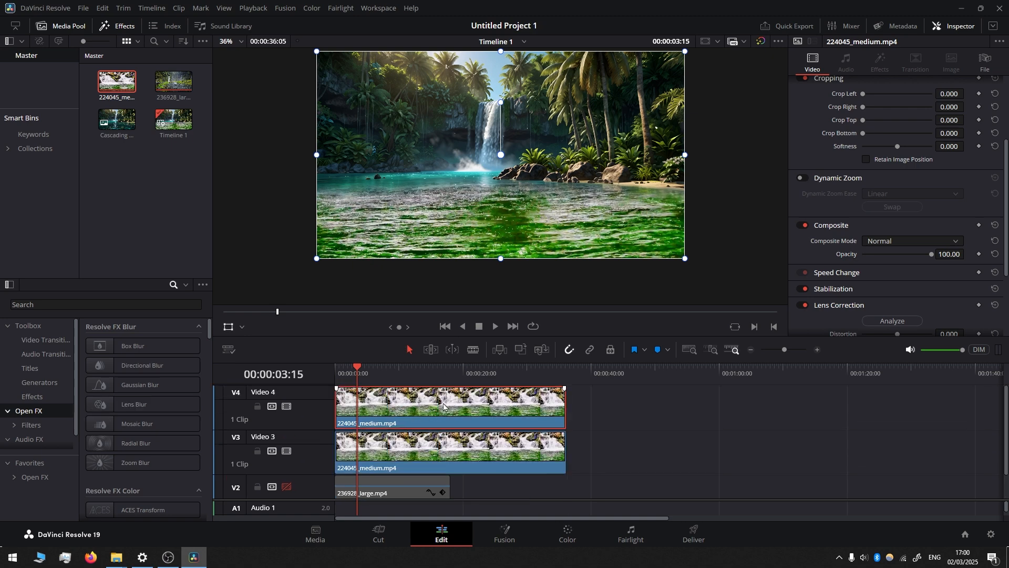
# Step: Find the Color Generator effect and apply it to the 224045_medium.mp4 clip on Video 4
pyautogui.click(118, 27)
pyautogui.click(118, 28)
pyautogui.click(47, 305)
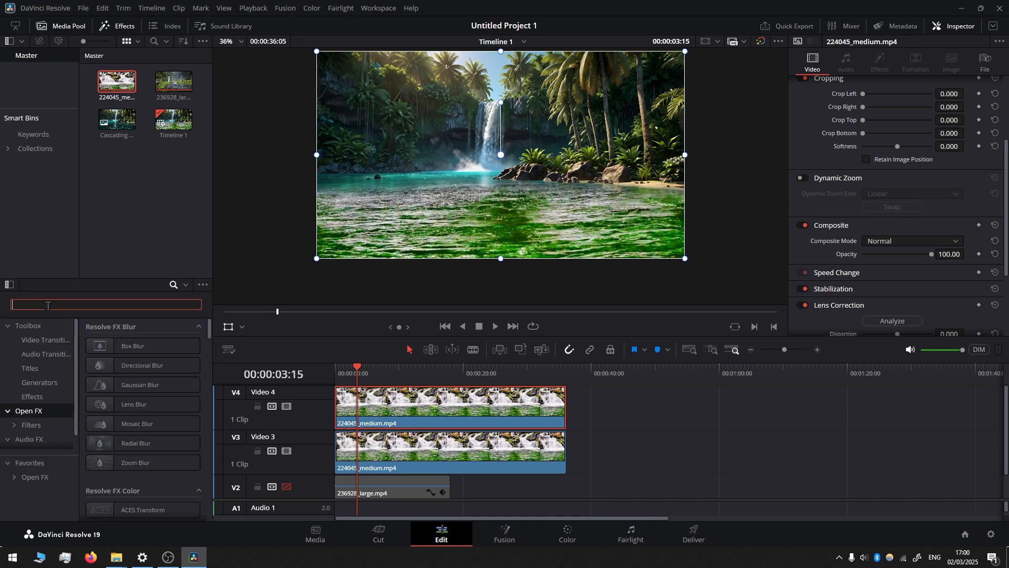
pyautogui.write('gene')
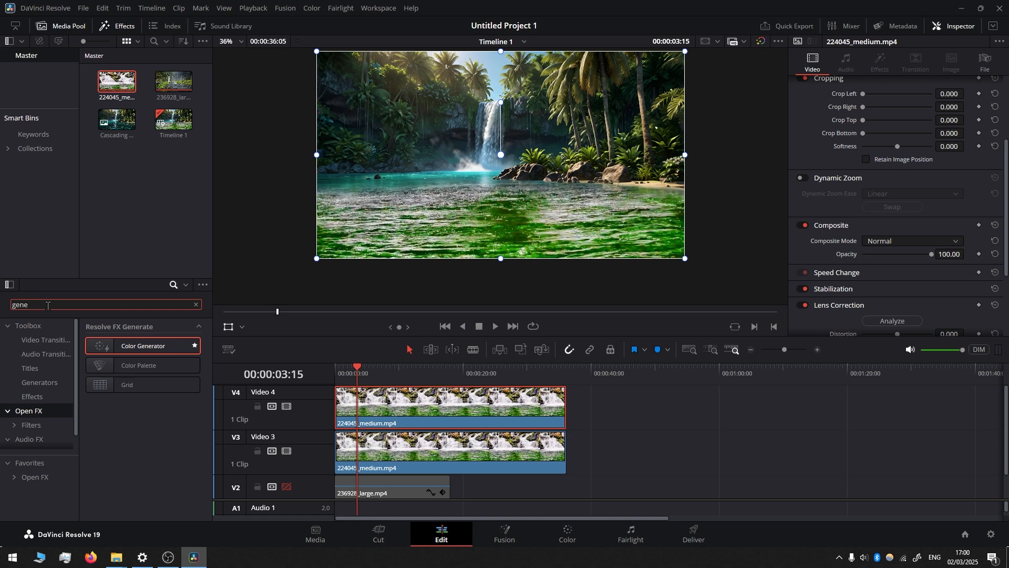
pyautogui.moveTo(132, 348); pyautogui.dragTo(424, 409)
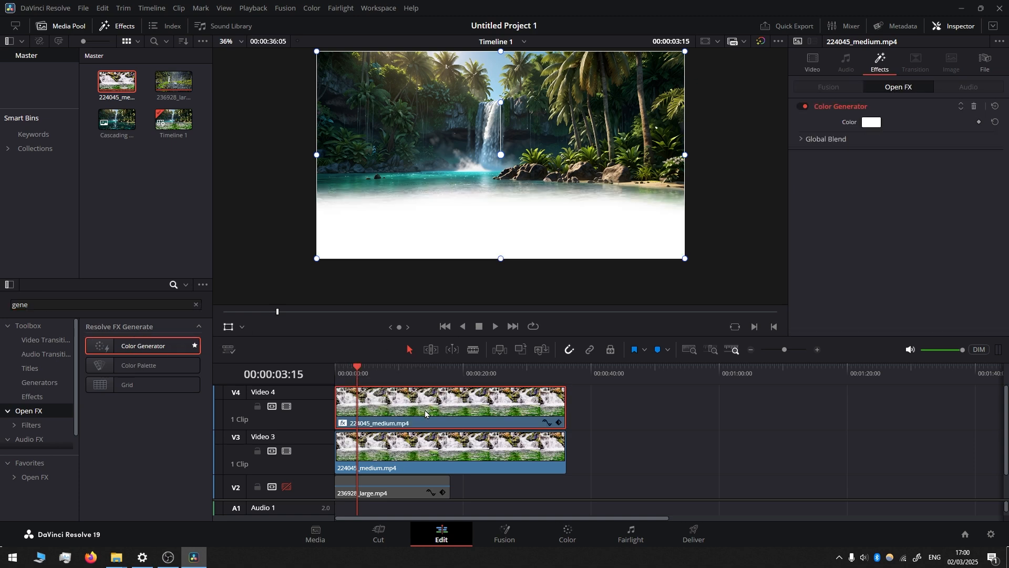
# Step: Set the Color Generator's colour to the teal #23837f by sampling the water in the viewer
pyautogui.click(871, 122)
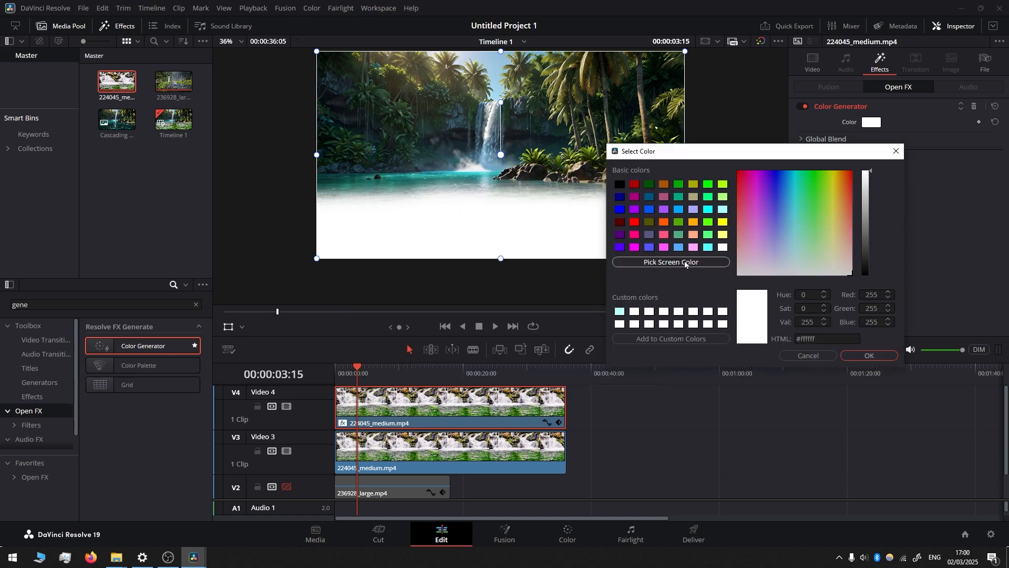
pyautogui.click(671, 261)
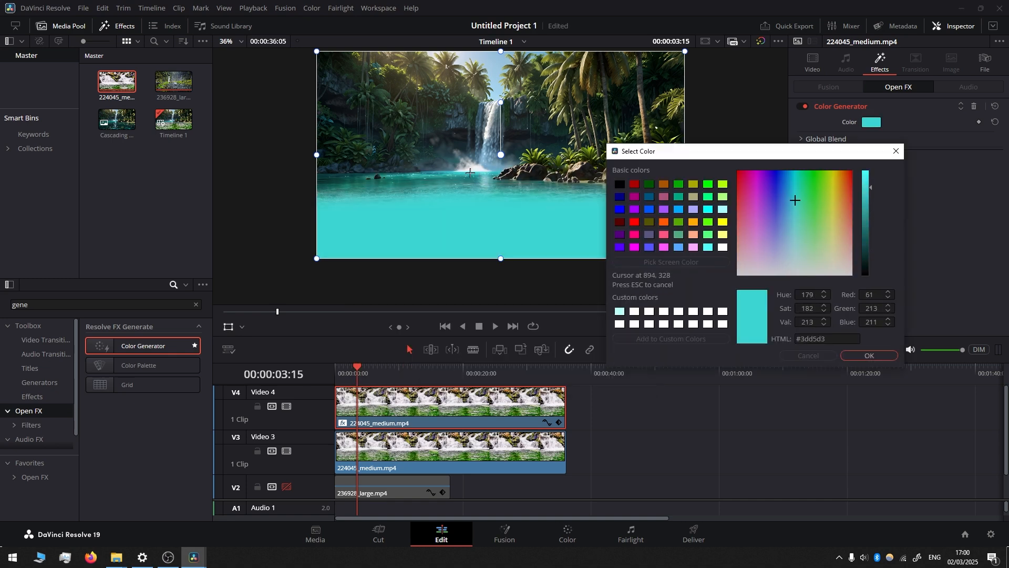
pyautogui.click(435, 226)
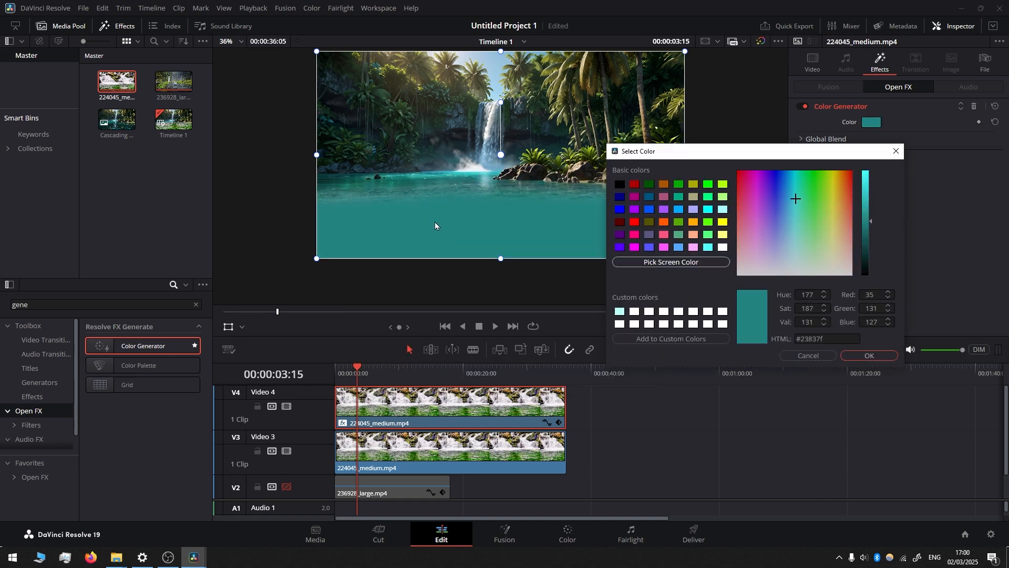
pyautogui.click(869, 355)
# Step: Set the composite mode of the Video 4 clip to Color
pyautogui.click(813, 62)
pyautogui.scroll(-1, 933, 217)
pyautogui.click(933, 217)
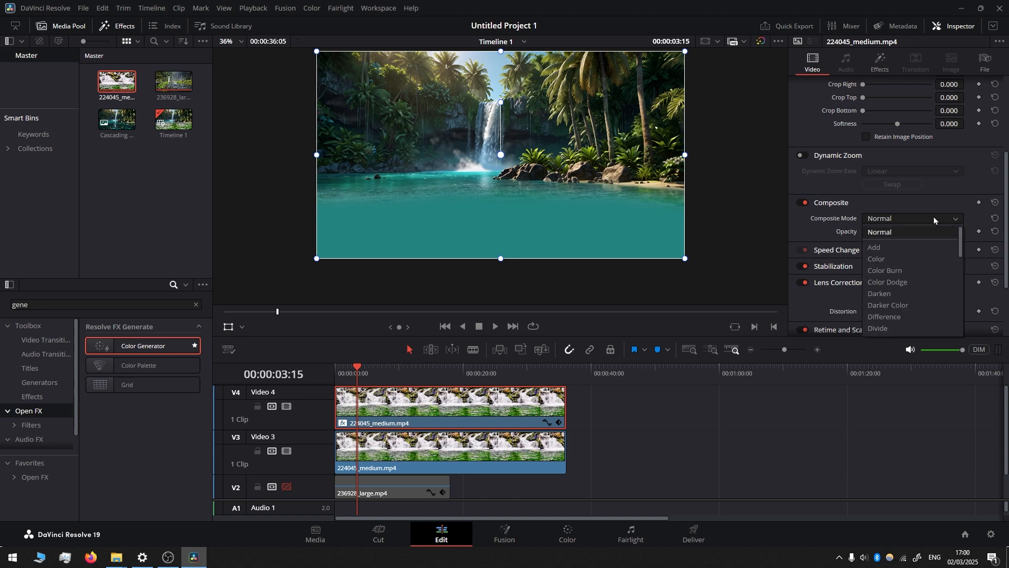
pyautogui.click(904, 260)
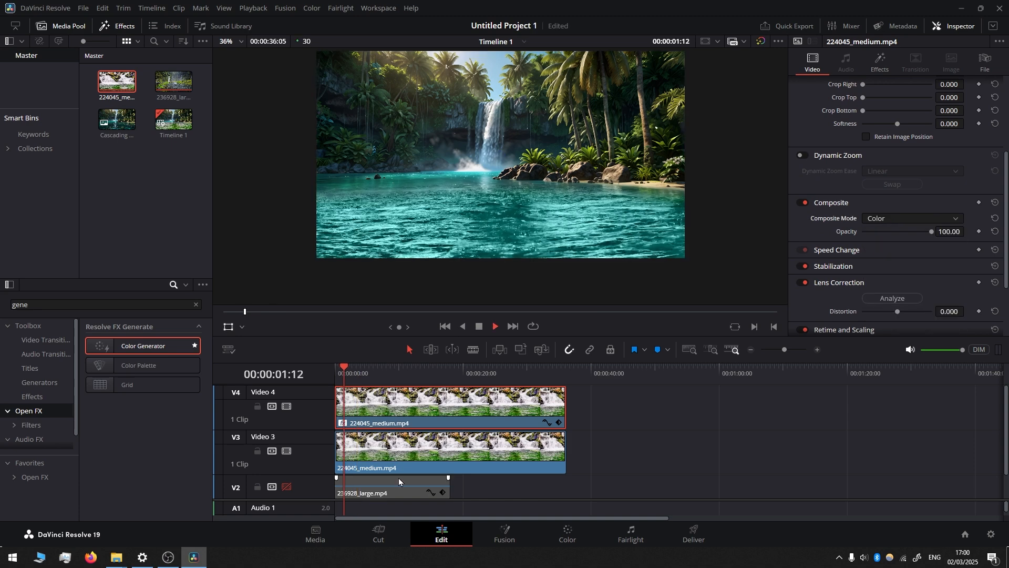
# Step: Combine the Video 3 and Video 4 clips into a compound clip named water flow and set its opacity to 70.23
pyautogui.moveTo(629, 400); pyautogui.dragTo(411, 443)
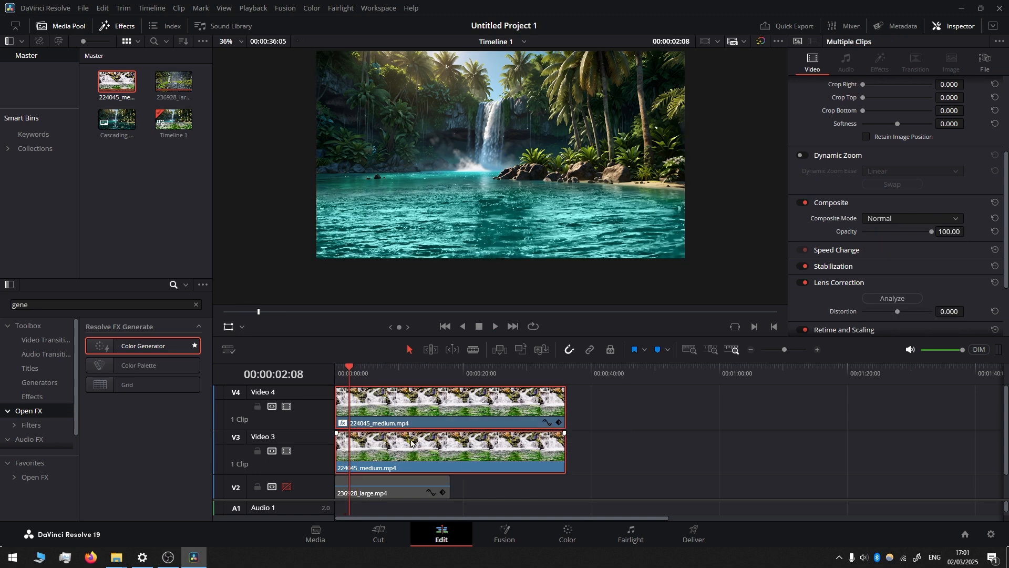
pyautogui.rightClick(413, 406)
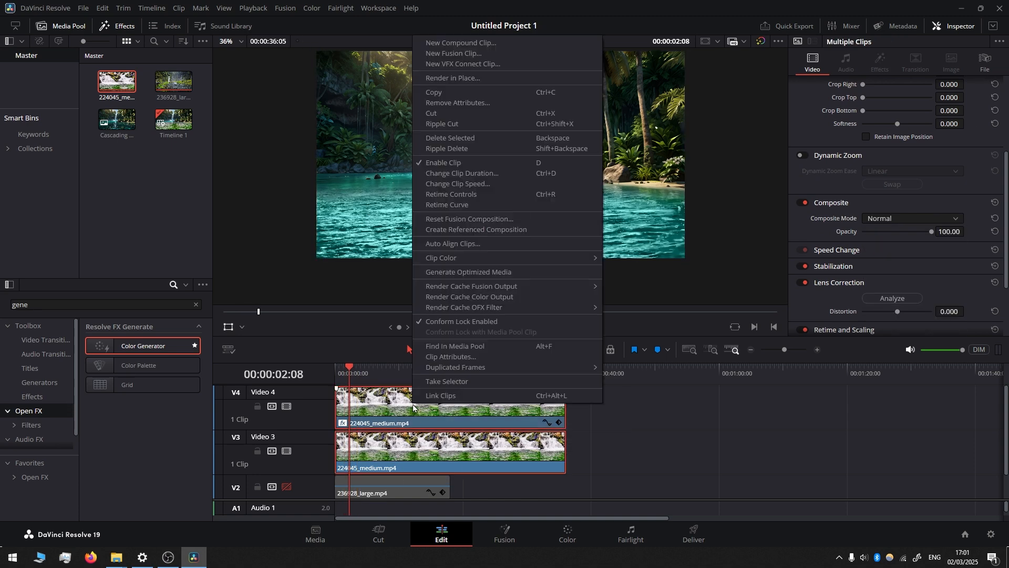
pyautogui.click(471, 46)
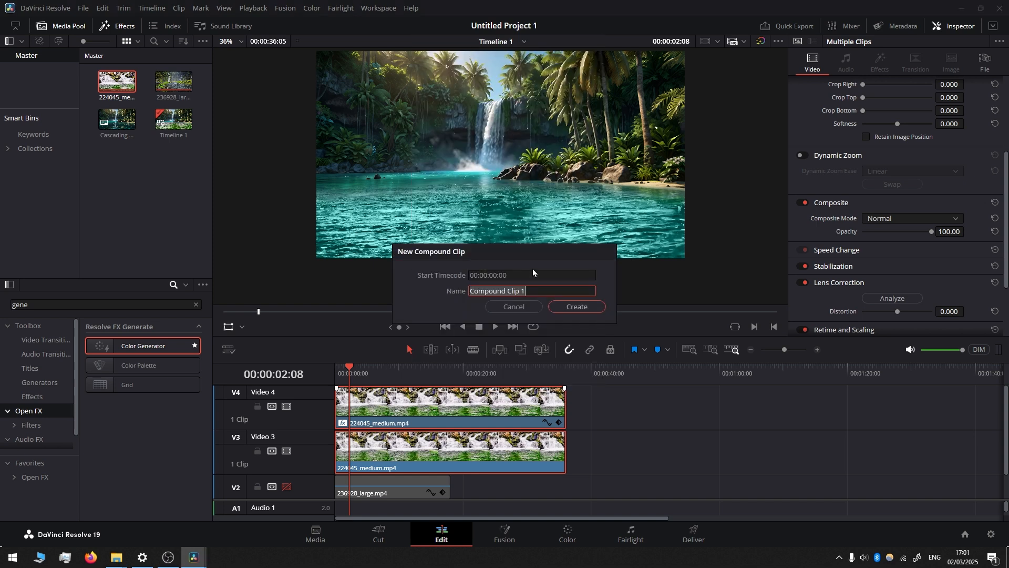
pyautogui.write('water flow')
pyautogui.click(580, 306)
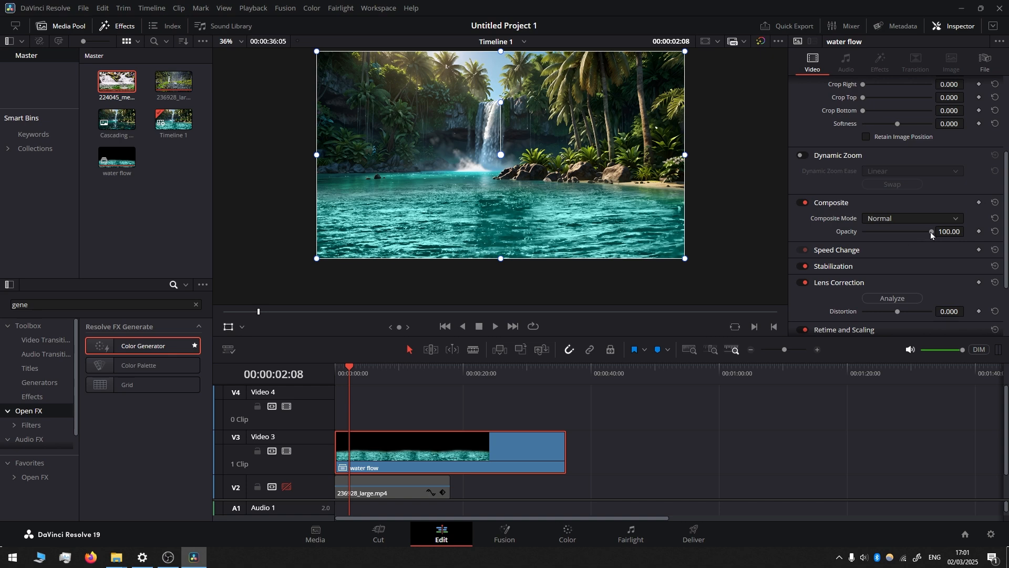
pyautogui.moveTo(930, 232)
pyautogui.mouseDown()
pyautogui.moveTo(862, 236)
pyautogui.moveTo(937, 237)
pyautogui.moveTo(897, 238)
pyautogui.moveTo(935, 238)
pyautogui.moveTo(912, 241)
pyautogui.mouseUp()
pyautogui.click(370, 371)
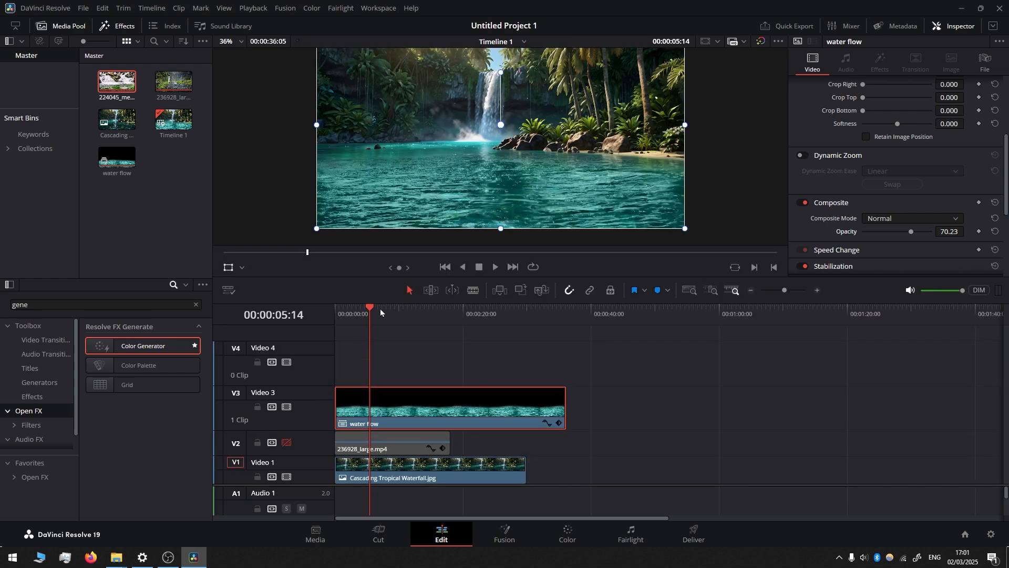
# Step: Split the water flow clip at 00:00:30:00, where the still image on Video 1 ends
pyautogui.moveTo(371, 307); pyautogui.dragTo(492, 326)
pyautogui.click(527, 315)
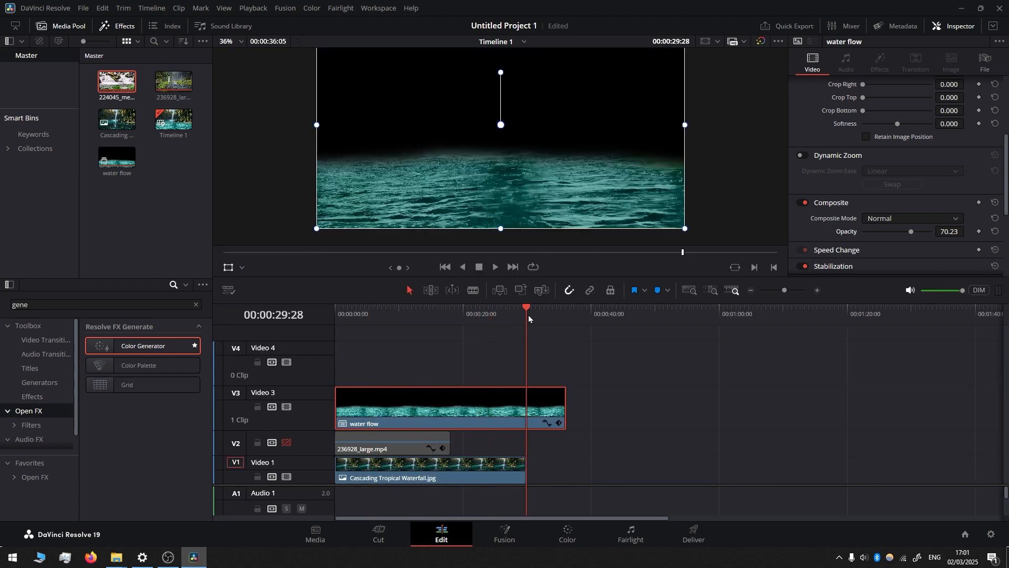
pyautogui.press('Right')
pyautogui.press('Right')
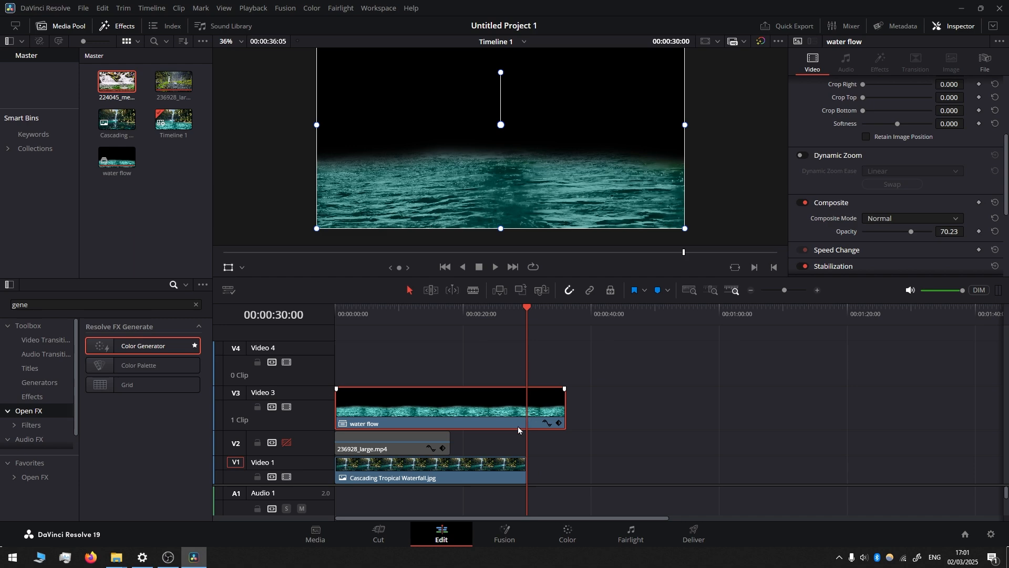
pyautogui.click(472, 290)
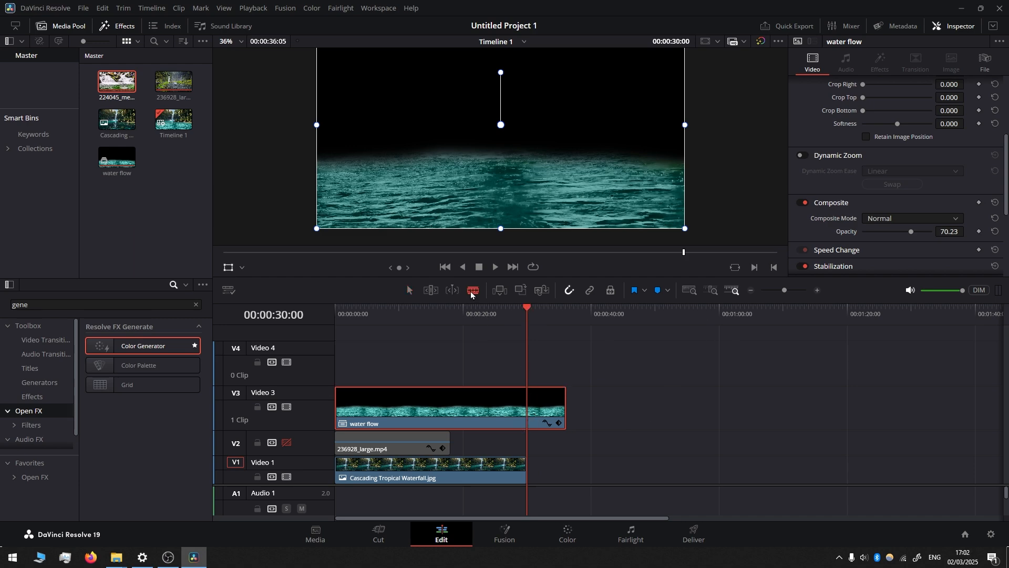
pyautogui.click(532, 412)
pyautogui.press('a')
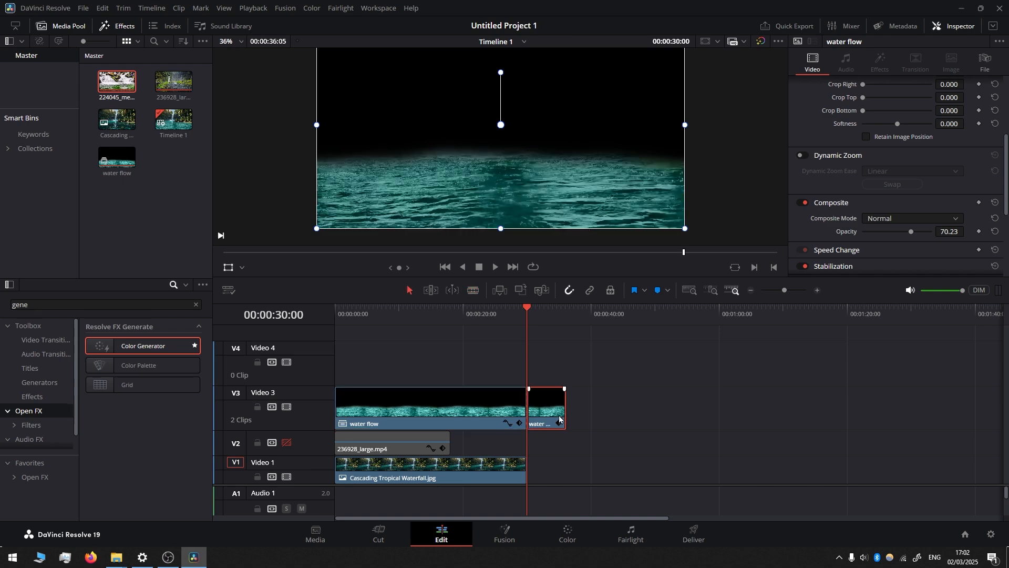
# Step: Move the short leftover piece of water flow after the cut to Video 4 at the start of the timeline
pyautogui.moveTo(550, 412); pyautogui.dragTo(351, 365)
pyautogui.press('Home')
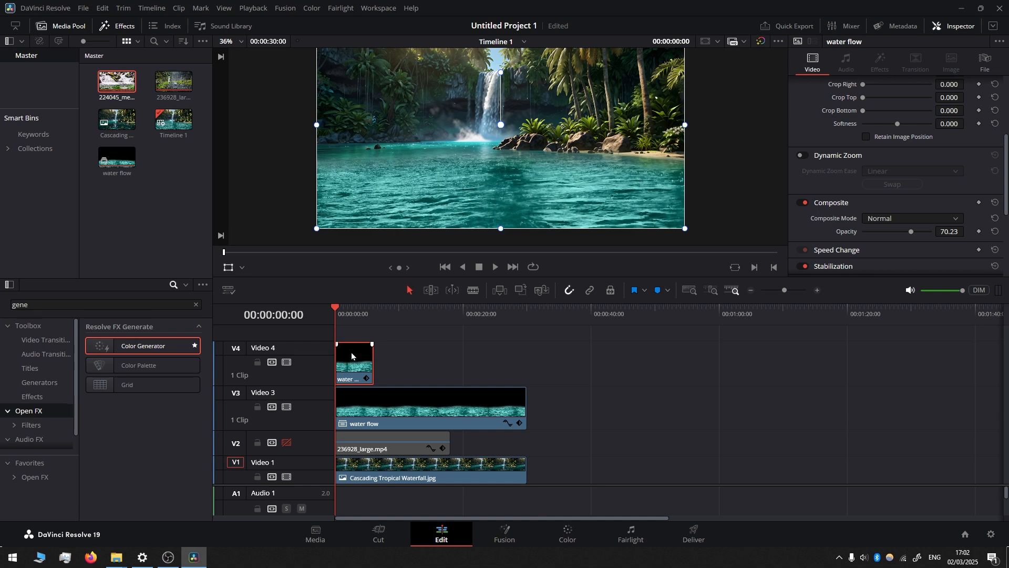
pyautogui.click(429, 405)
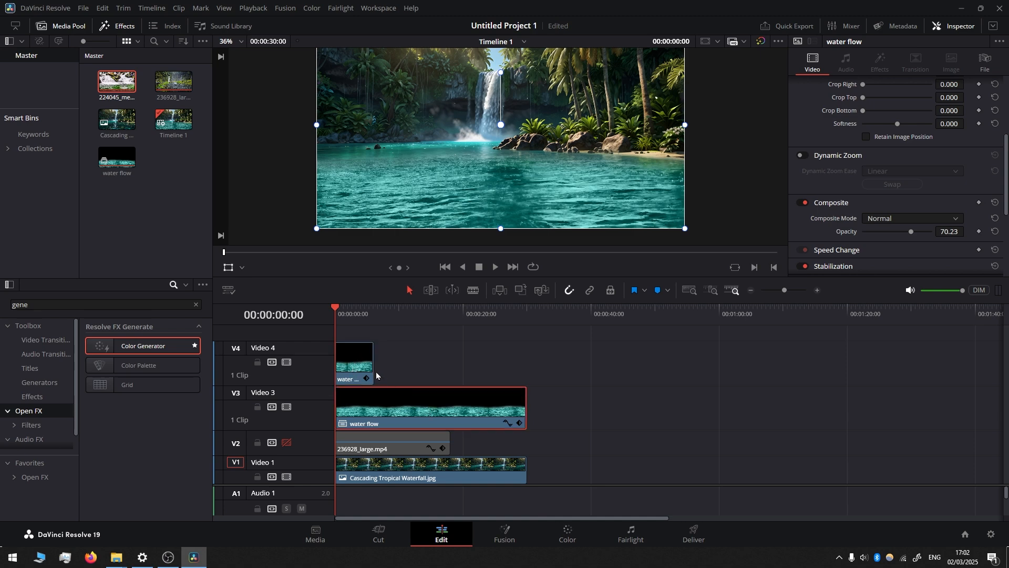
pyautogui.click(358, 363)
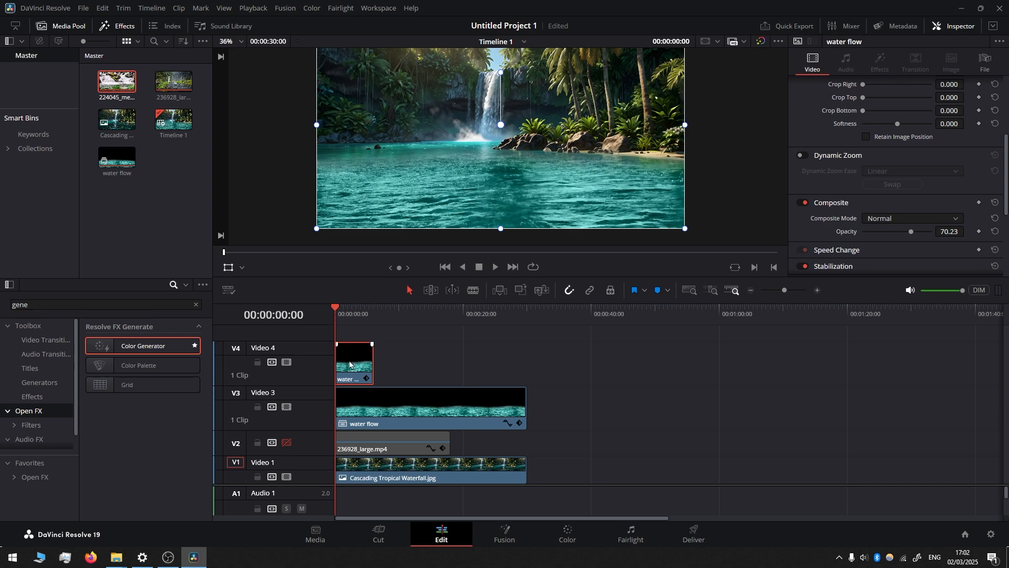
pyautogui.click(395, 411)
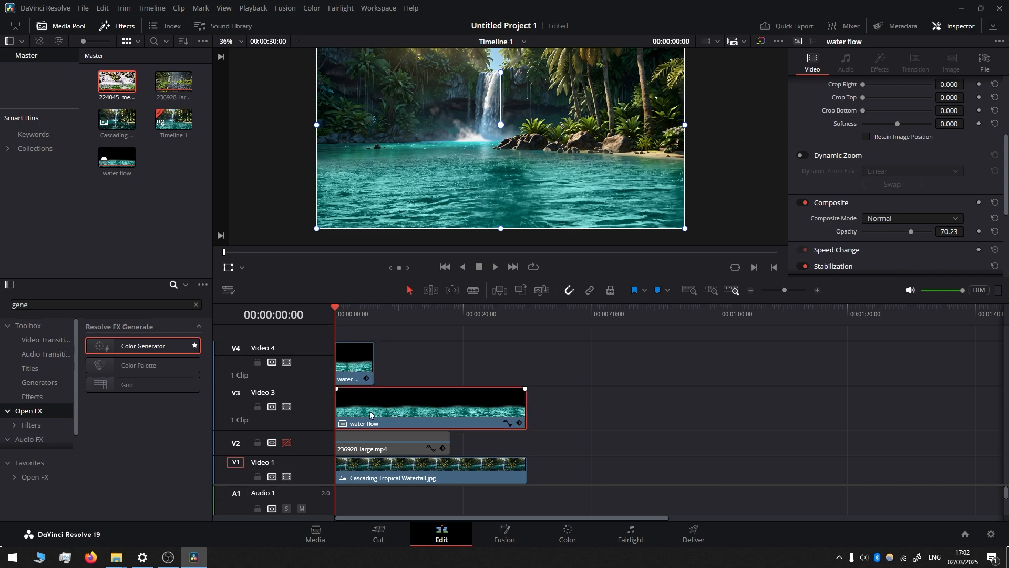
# Step: Fade out the Video 4 water flow piece with opacity keyframes from 70.23 at its start to 0 at 00:00:05:05
pyautogui.click(343, 375)
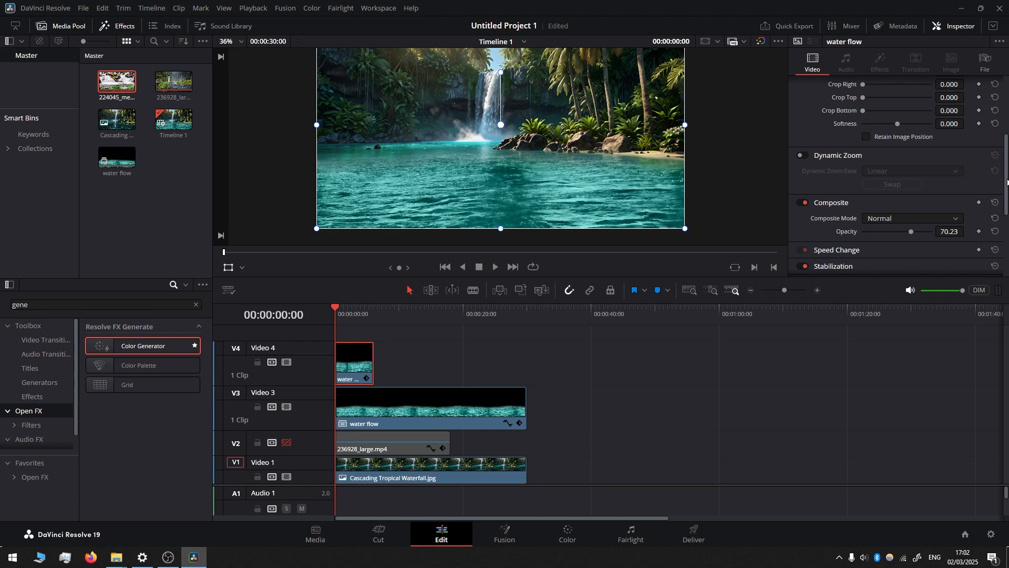
pyautogui.moveTo(1007, 183); pyautogui.dragTo(1007, 204)
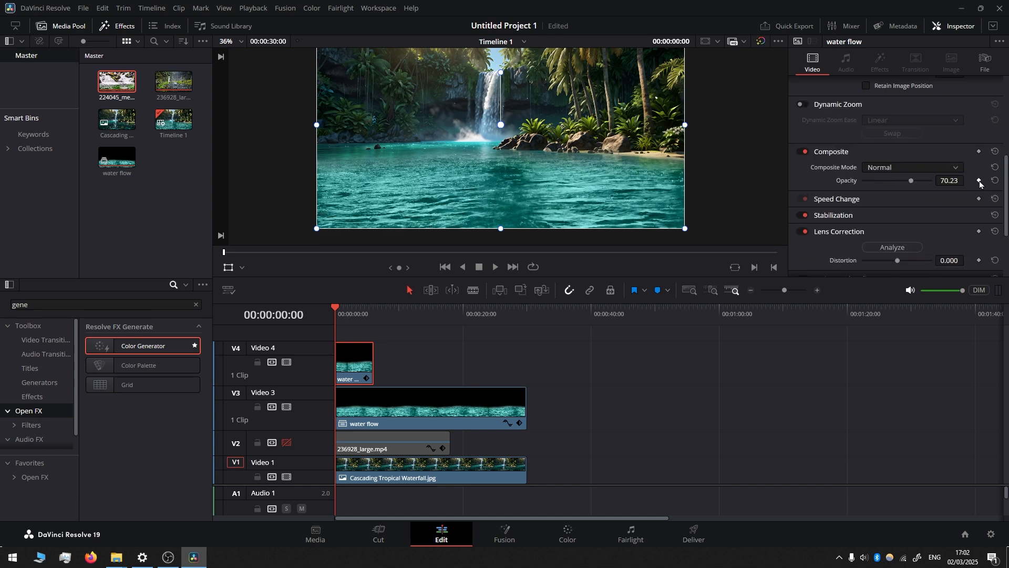
pyautogui.moveTo(341, 311); pyautogui.dragTo(368, 313)
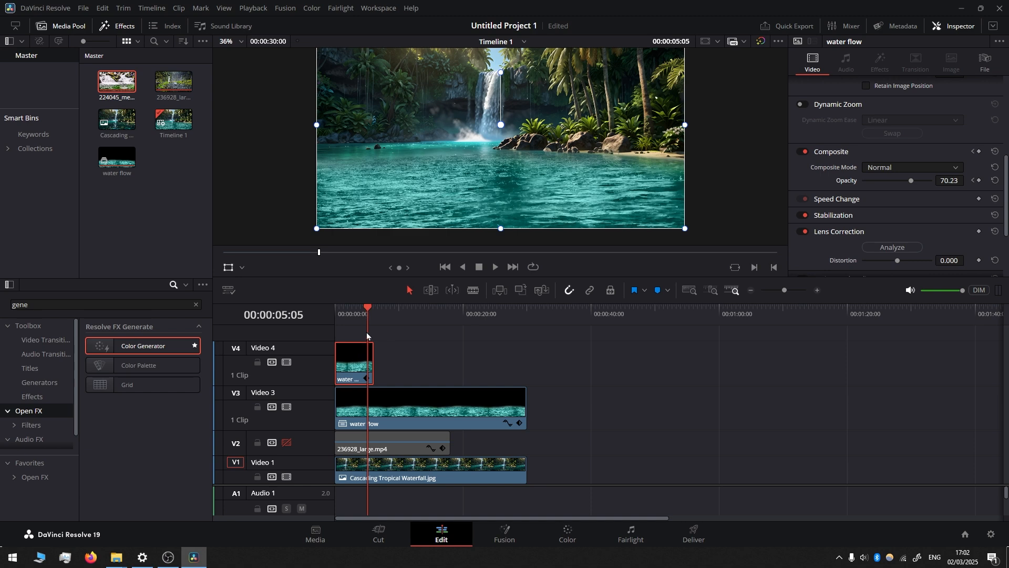
pyautogui.moveTo(914, 182); pyautogui.dragTo(863, 182)
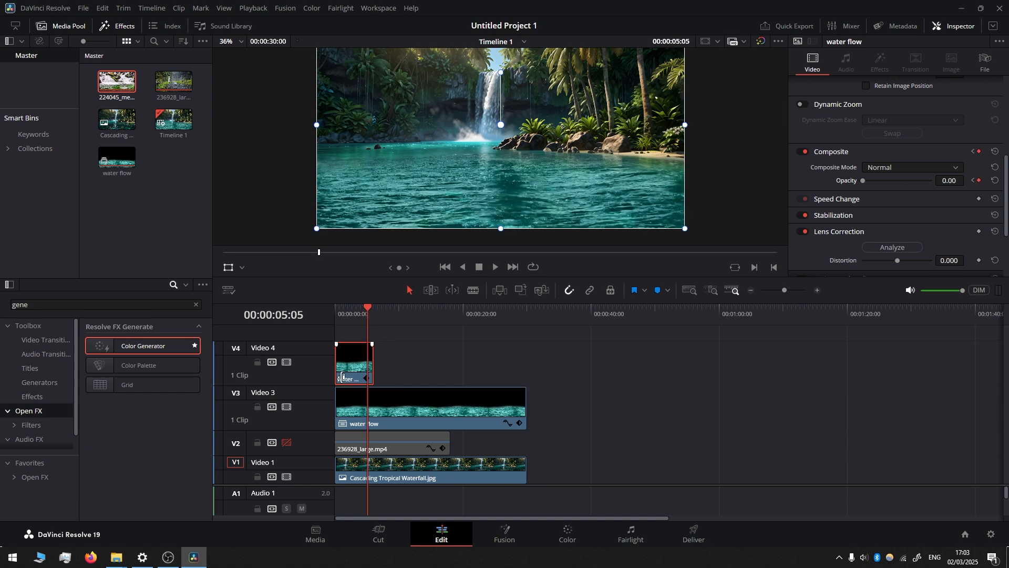
# Step: Disable Video 3 and play the Video 4 piece from the start to check its fade-out
pyautogui.moveTo(368, 311); pyautogui.dragTo(335, 311)
pyautogui.click(286, 406)
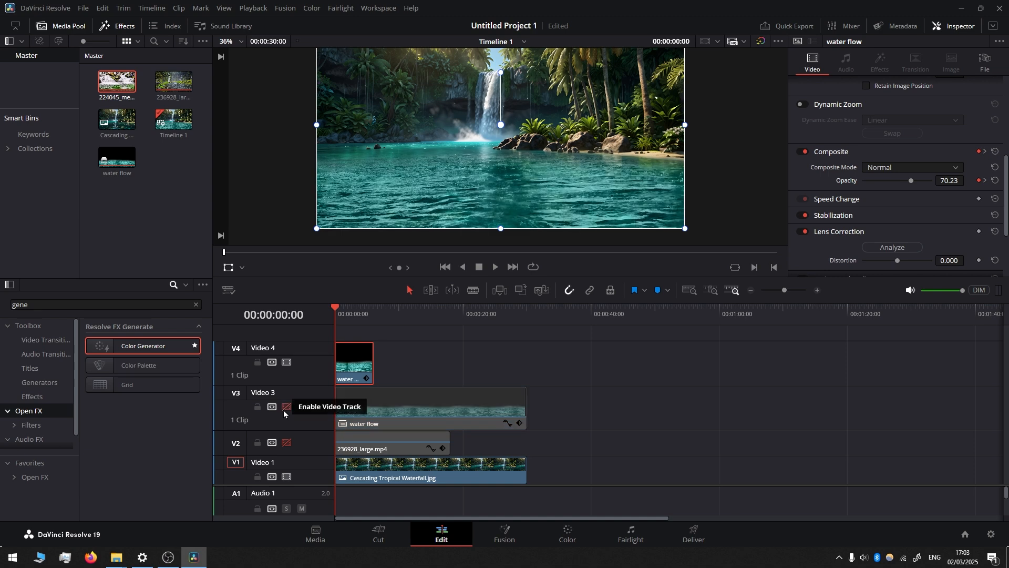
pyautogui.press('space')
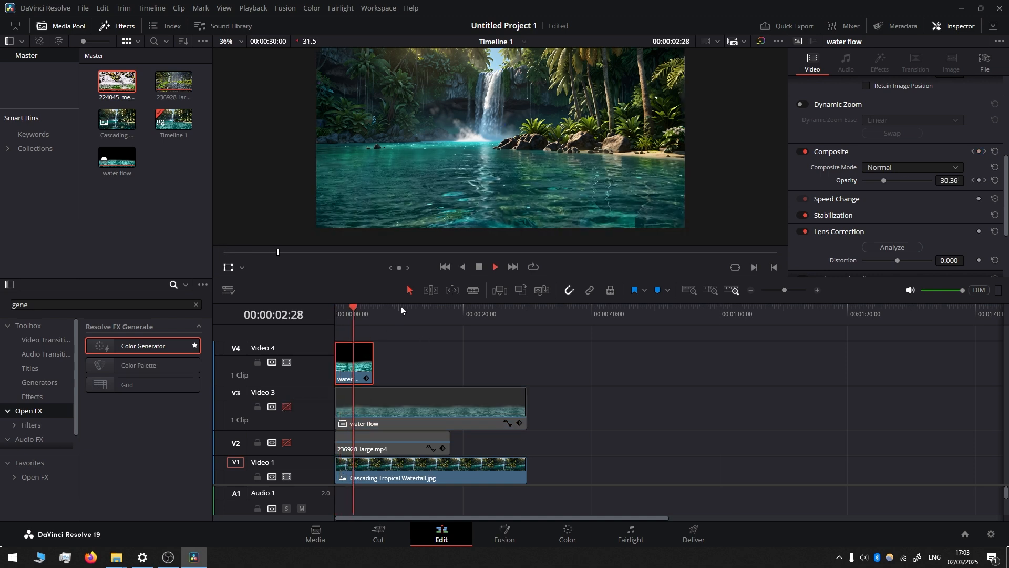
pyautogui.moveTo(359, 314); pyautogui.dragTo(322, 315)
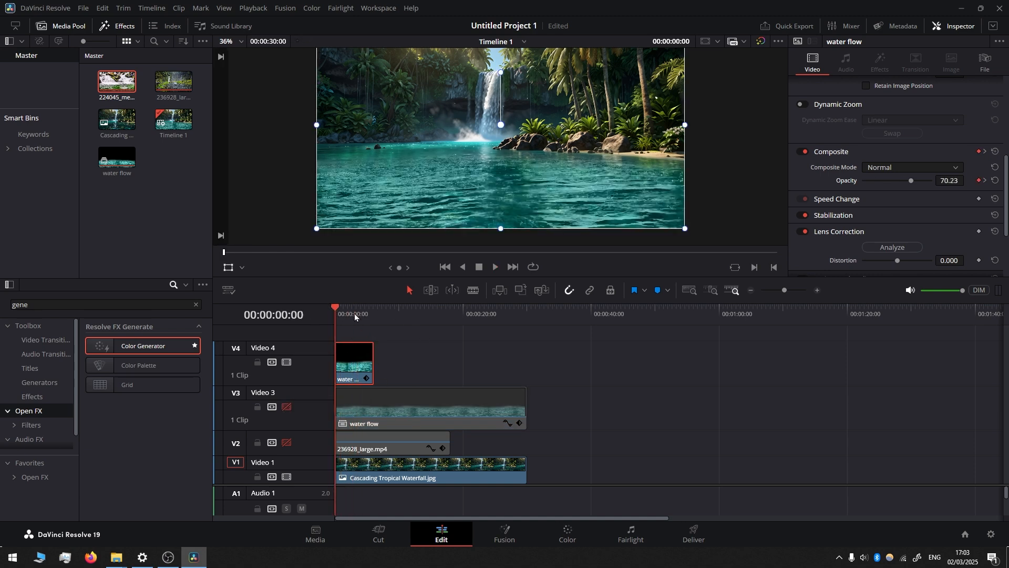
# Step: Fade in the Video 3 water flow clip with opacity keyframes of 0 at the start and 70.23 at 00:00:04:27
pyautogui.click(388, 412)
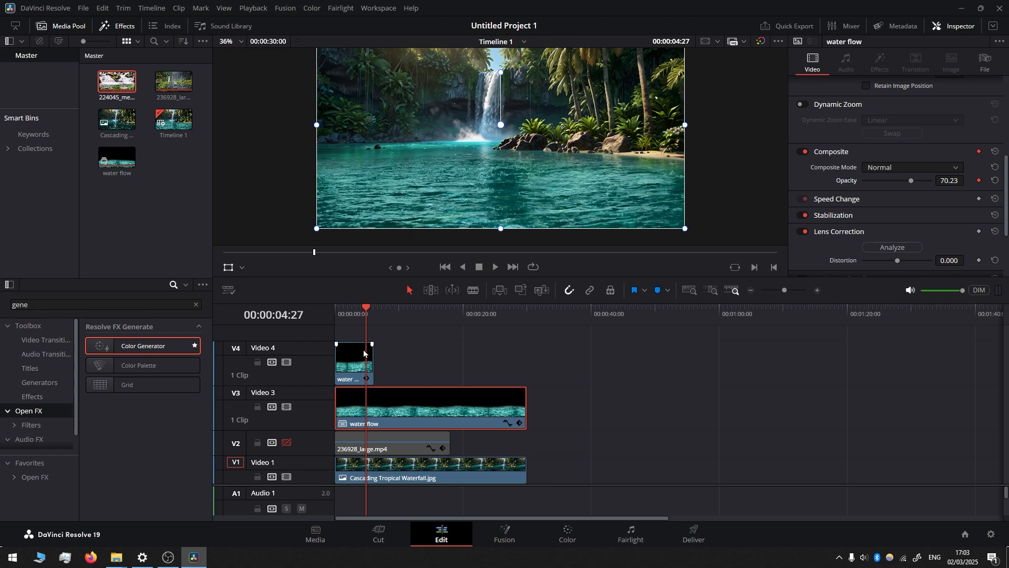
pyautogui.moveTo(361, 309); pyautogui.dragTo(336, 309)
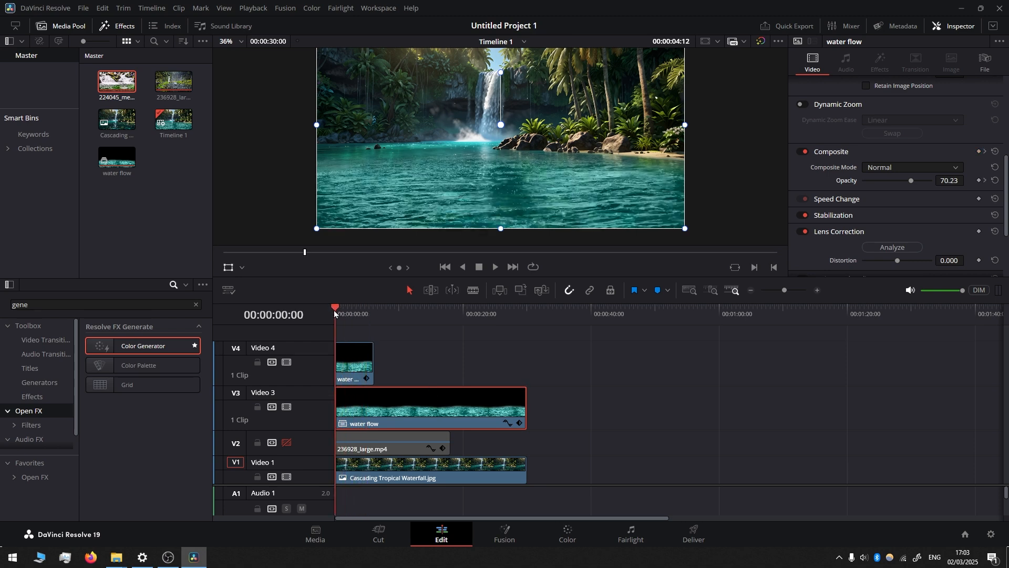
pyautogui.click(949, 180)
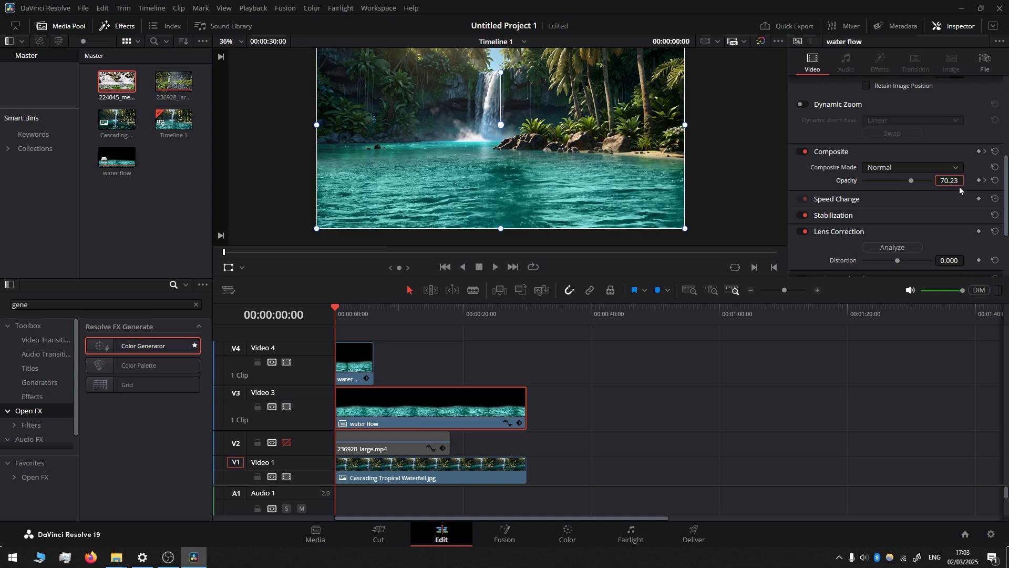
pyautogui.doubleClick(954, 182)
pyautogui.write('0')
pyautogui.press('Return')
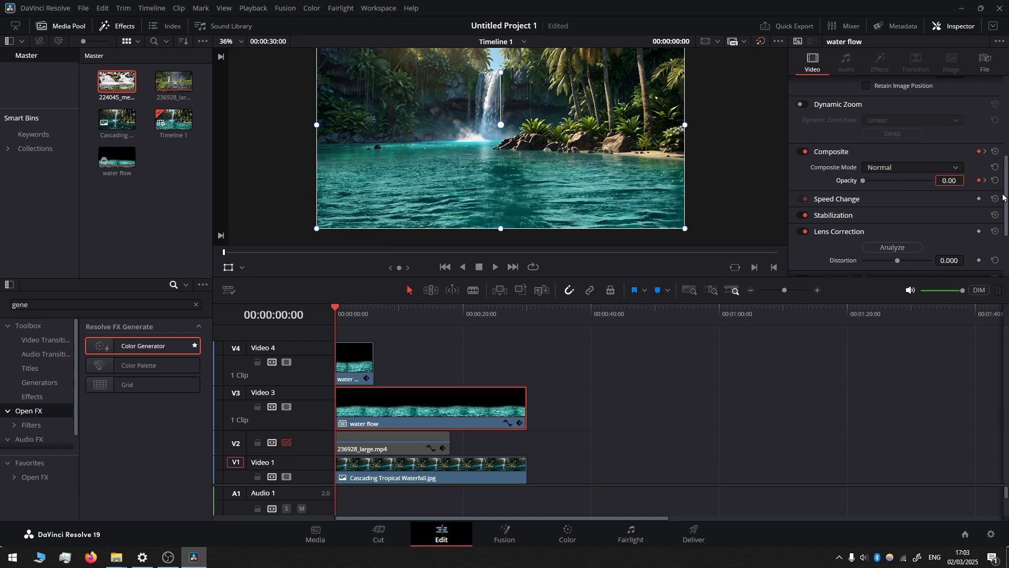
# Step: Combine the water flow clips on Video 3 and Video 4 into a compound clip named Water flow Loop
pyautogui.moveTo(592, 354); pyautogui.dragTo(349, 374)
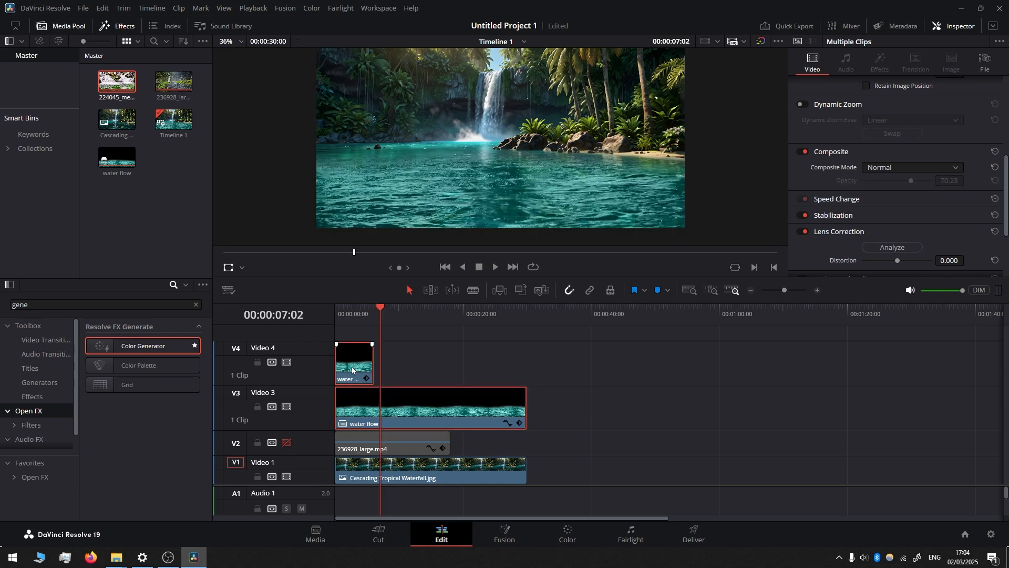
pyautogui.rightClick(352, 369)
pyautogui.click(404, 21)
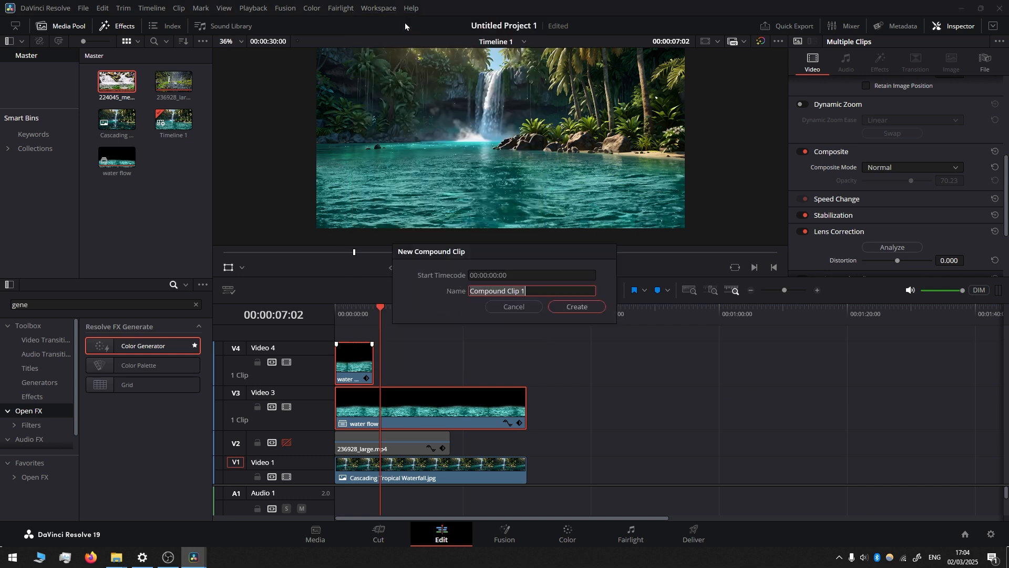
pyautogui.write('Water flow Loop')
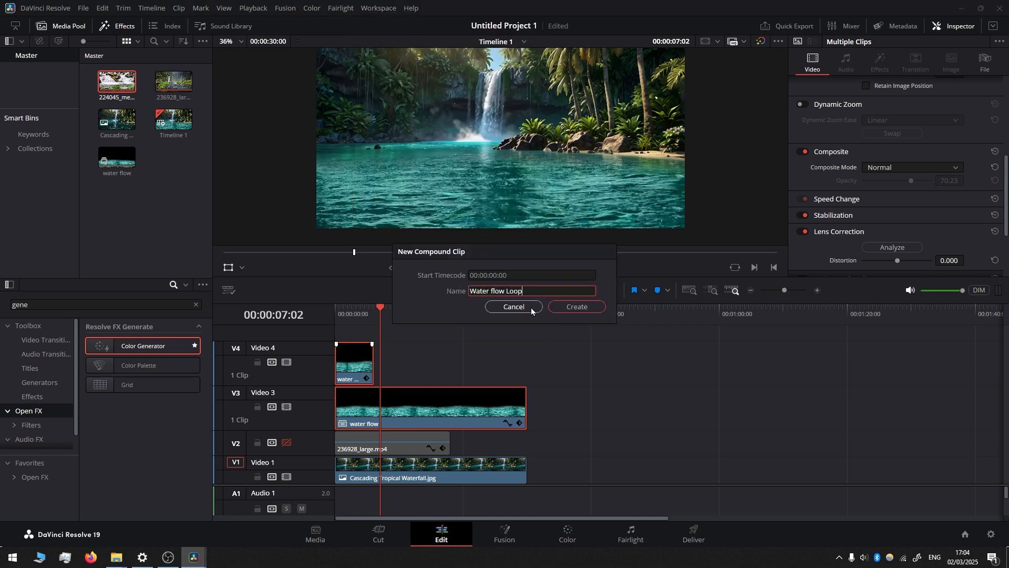
pyautogui.click(573, 307)
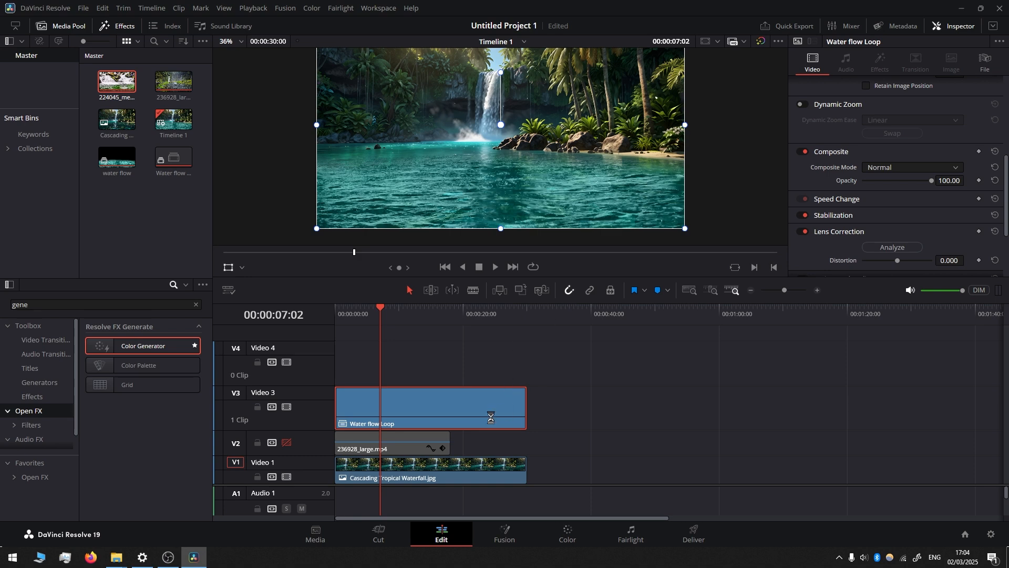
# Step: Test the loop by playing across the join with a temporary copy of Water flow Loop placed after the original, and delete the copy
pyautogui.moveTo(360, 413); pyautogui.dragTo(539, 402)
pyautogui.click(522, 311)
pyautogui.press('space')
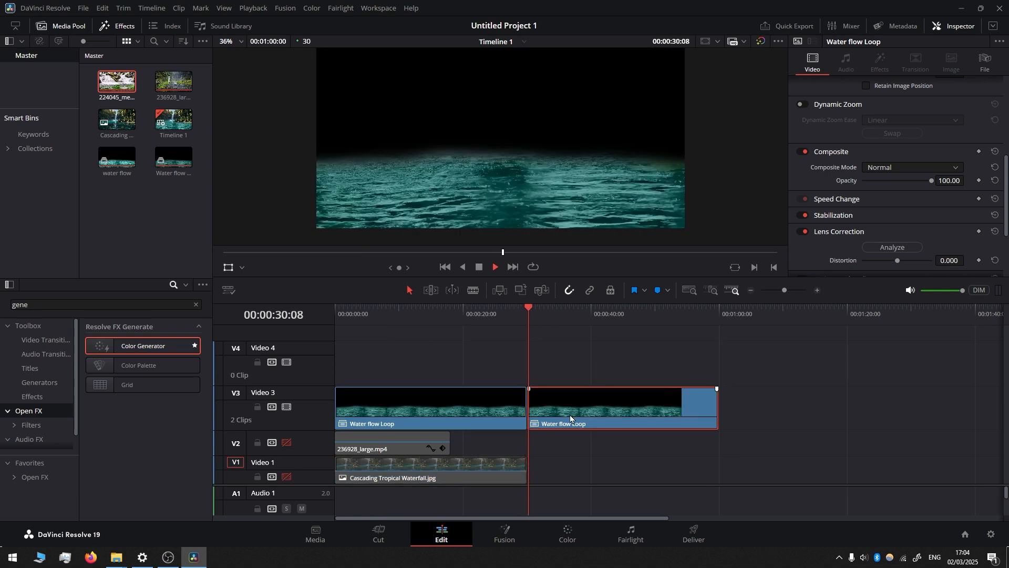
pyautogui.press('space')
pyautogui.moveTo(547, 308); pyautogui.dragTo(501, 317)
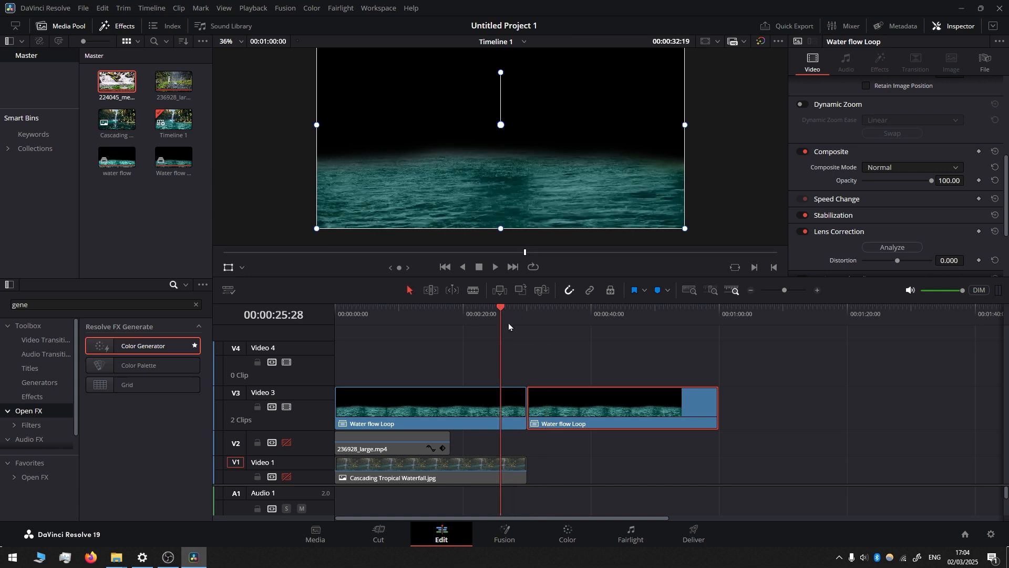
pyautogui.press('Delete')
# Step: Disable Video 3, enable Video 2 and scrub through the end of the waterfall clip up to 00:00:18:02
pyautogui.click(286, 406)
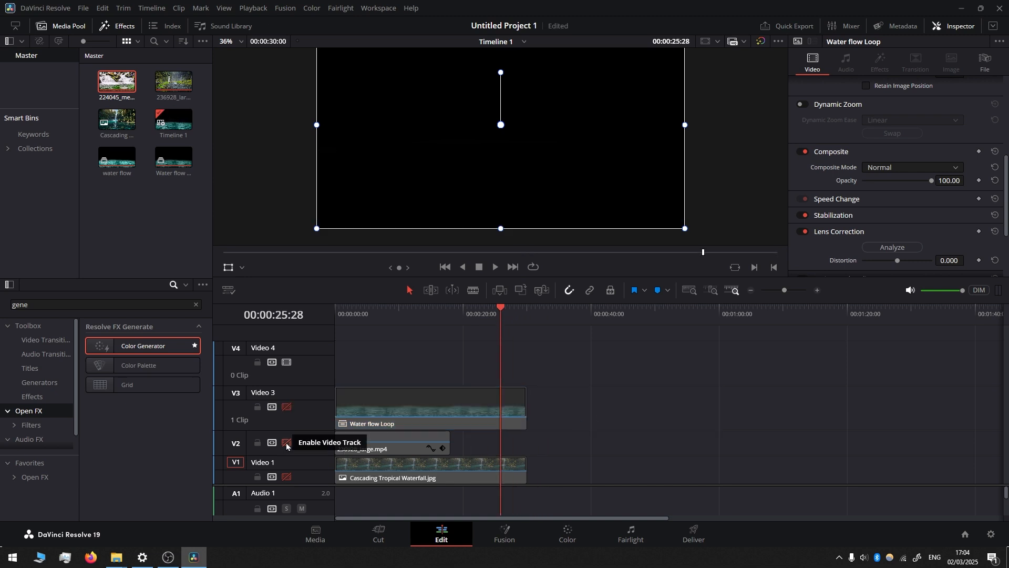
pyautogui.click(287, 443)
pyautogui.click(378, 445)
pyautogui.moveTo(444, 313)
pyautogui.mouseDown()
pyautogui.moveTo(388, 315)
pyautogui.moveTo(429, 313)
pyautogui.mouseUp()
pyautogui.click(448, 322)
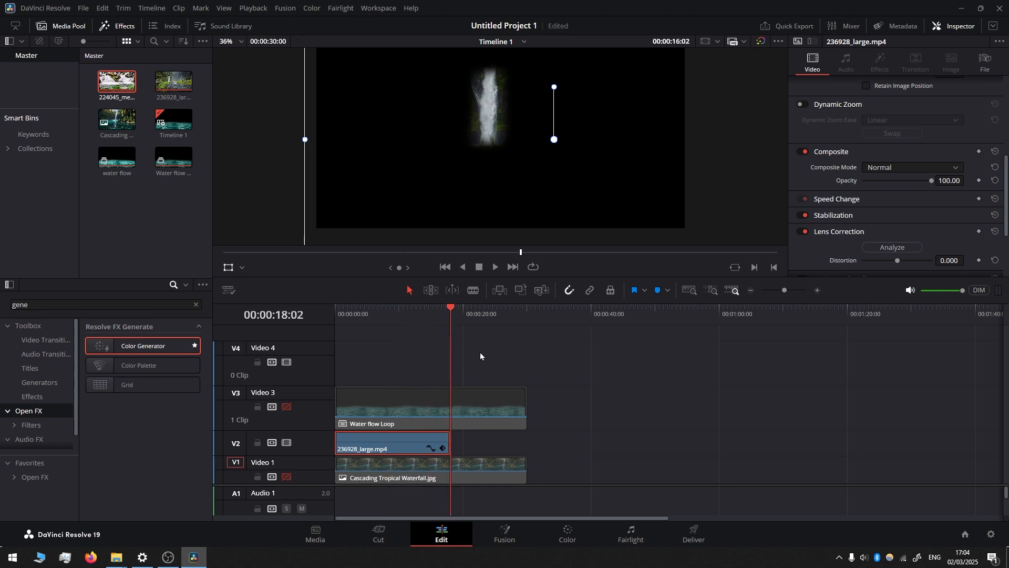
# Step: Move Water flow Loop to Video 4 and place a copy of 236928_large.mp4 on the re-enabled Video 3, starting at 00:00:15:08
pyautogui.moveTo(385, 400); pyautogui.dragTo(385, 356)
pyautogui.keyDown('alt'); pyautogui.moveTo(386, 438); pyautogui.dragTo(481, 400); pyautogui.keyUp('alt')
pyautogui.click(287, 407)
# Step: Add opacity keyframes at 00:00:15:08 of 0 on the Video 3 waterfall copy and 100 on the Video 2 waterfall clip
pyautogui.moveTo(449, 311); pyautogui.dragTo(432, 312)
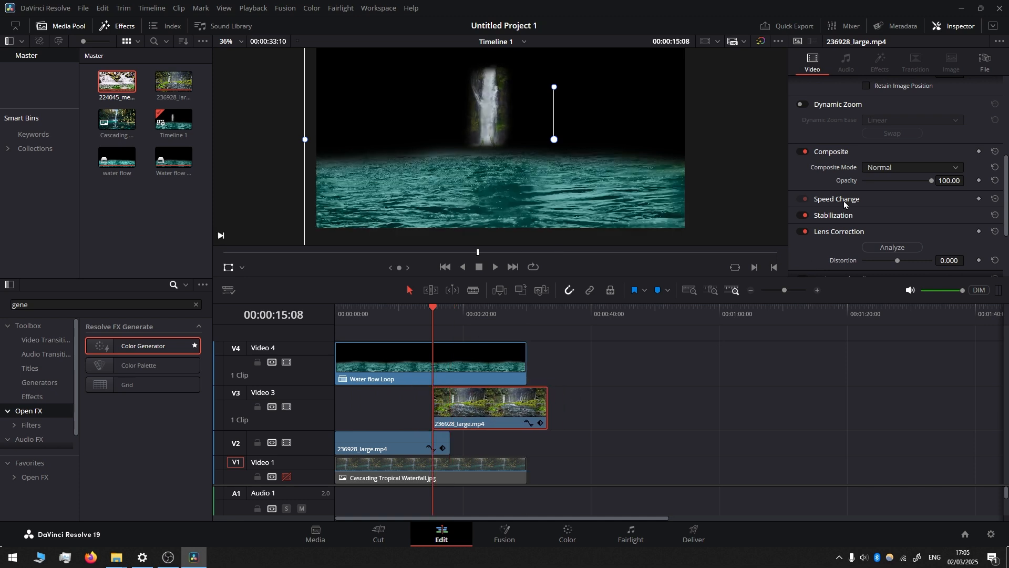
pyautogui.click(979, 181)
pyautogui.moveTo(931, 181); pyautogui.dragTo(835, 185)
pyautogui.click(392, 442)
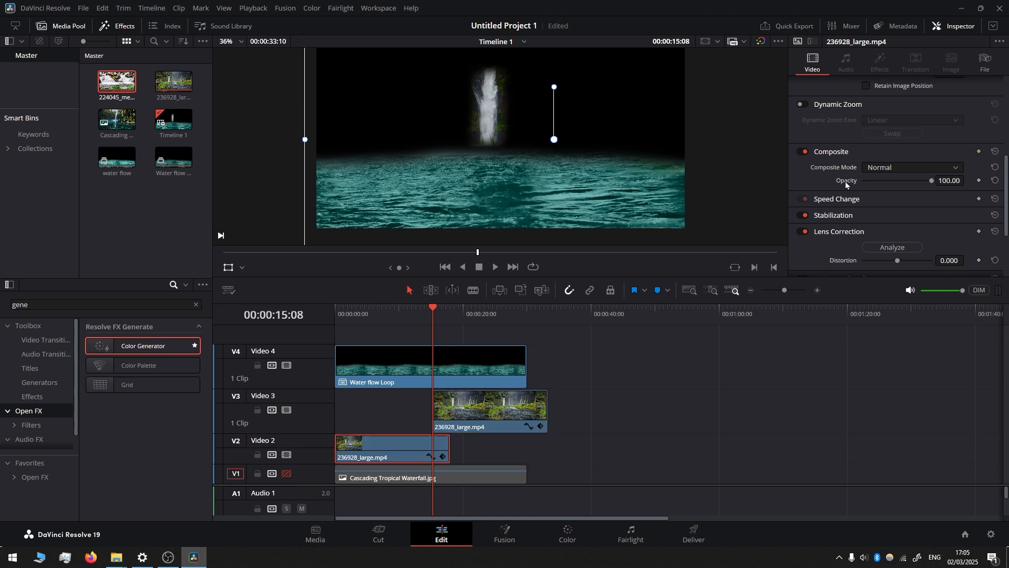
pyautogui.click(979, 180)
# Step: Complete the waterfall crossfade with opacity keyframes of 0 on Video 2 at 00:00:17:22 and 100 on Video 3 at 00:00:18:02
pyautogui.moveTo(436, 311); pyautogui.dragTo(448, 312)
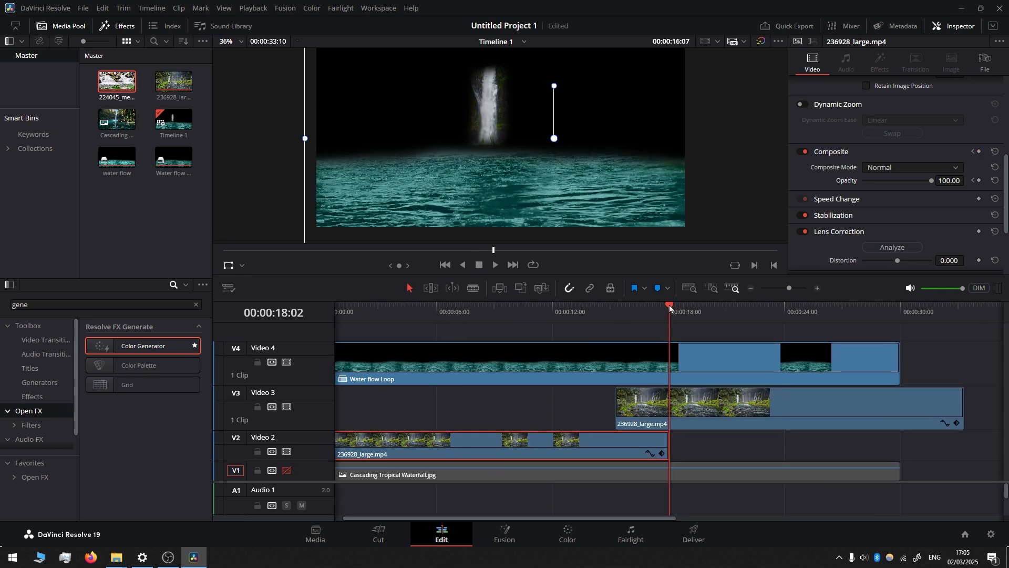
pyautogui.moveTo(669, 304); pyautogui.dragTo(663, 306)
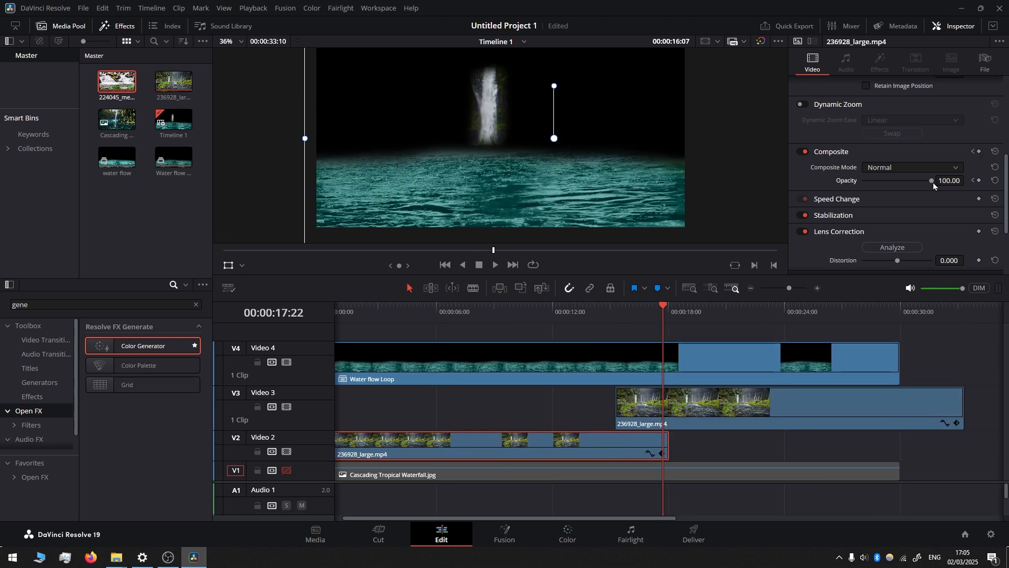
pyautogui.moveTo(931, 181); pyautogui.dragTo(849, 181)
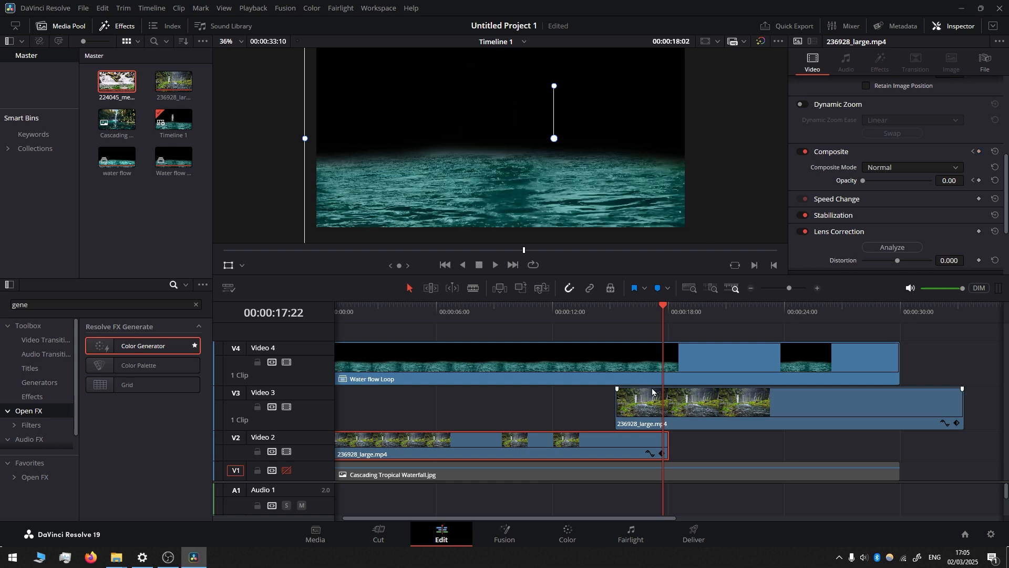
pyautogui.click(643, 406)
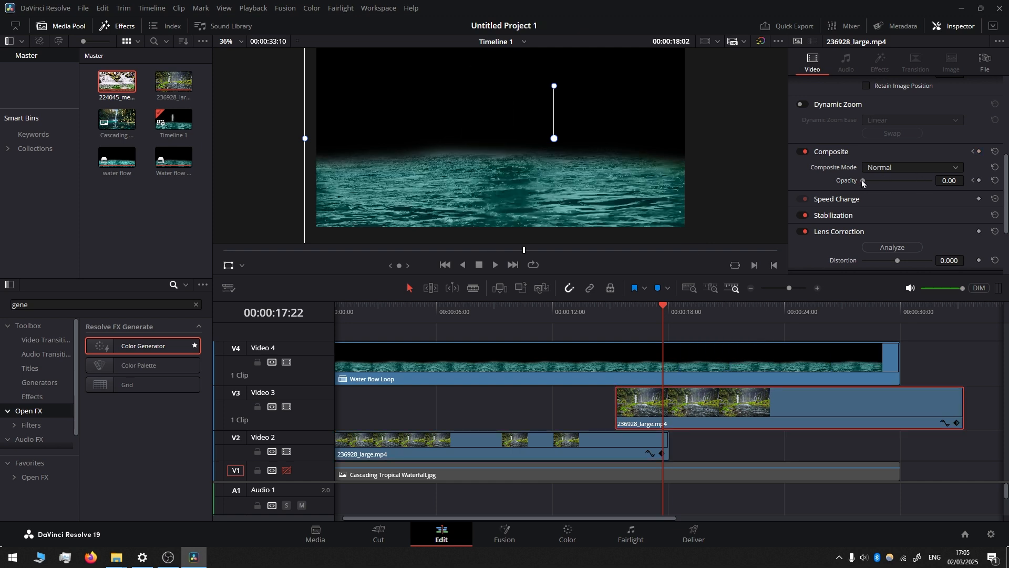
pyautogui.moveTo(862, 181); pyautogui.dragTo(945, 181)
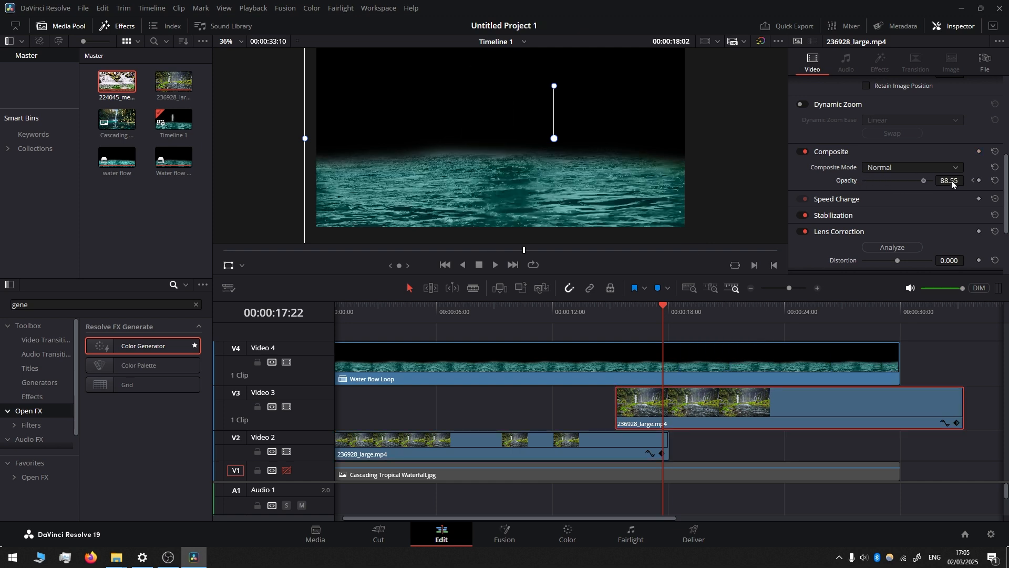
# Step: Disable Video 4 and play the waterfall crossfade from 00:00:14:13 to check it
pyautogui.click(287, 362)
pyautogui.moveTo(671, 310); pyautogui.dragTo(599, 318)
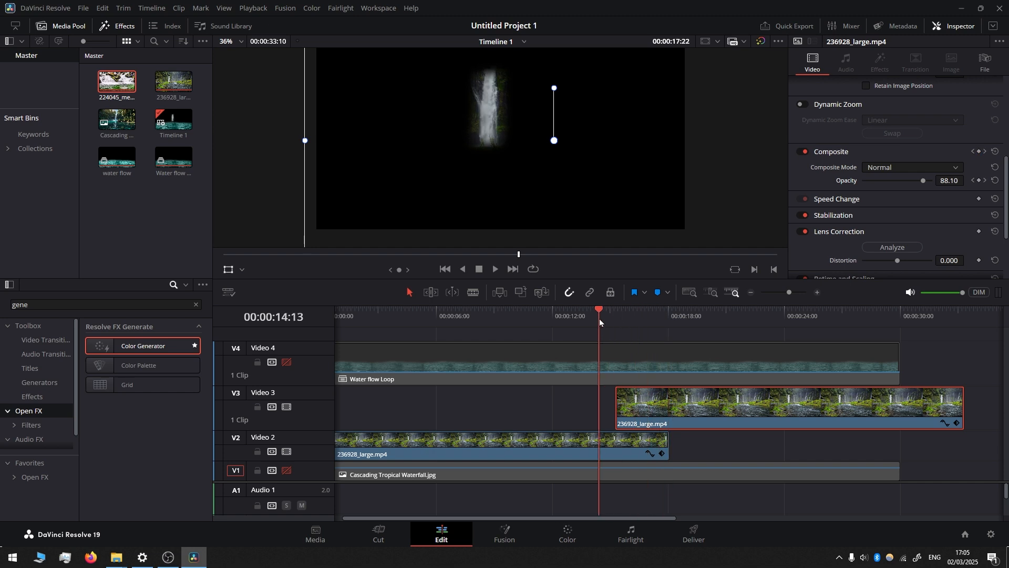
pyautogui.press('space')
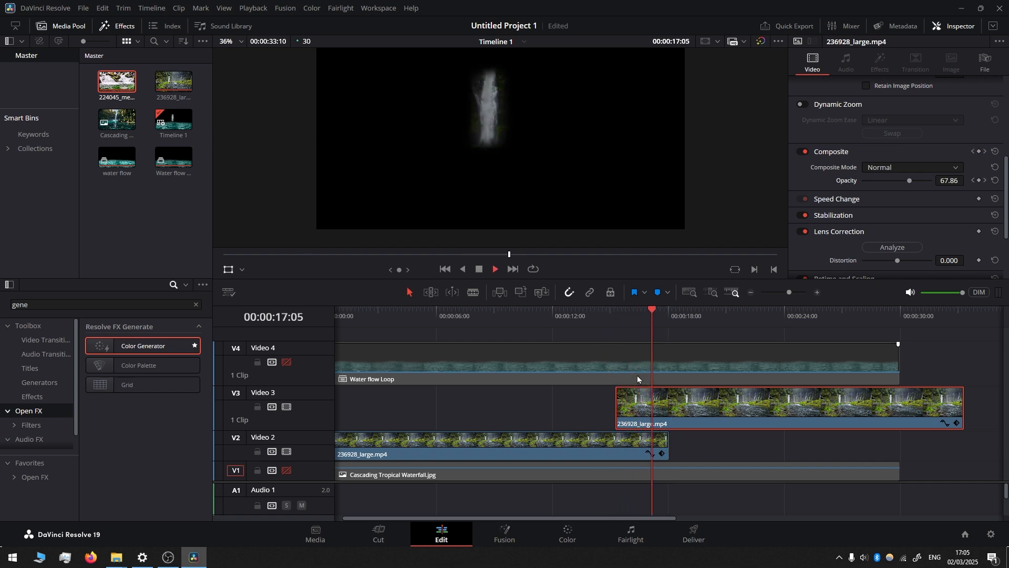
pyautogui.press('space')
# Step: Shift the crossfade keyframes so the Video 3 copy reaches full opacity earlier and the Video 2 clip starts fading out later
pyautogui.click(957, 424)
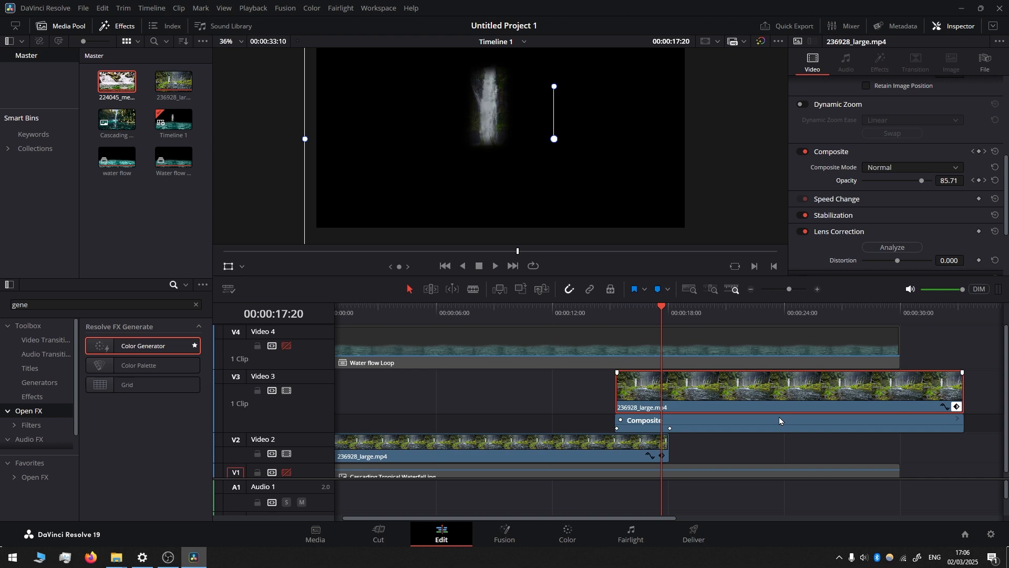
pyautogui.click(617, 429)
pyautogui.moveTo(617, 428); pyautogui.dragTo(650, 430)
pyautogui.click(662, 456)
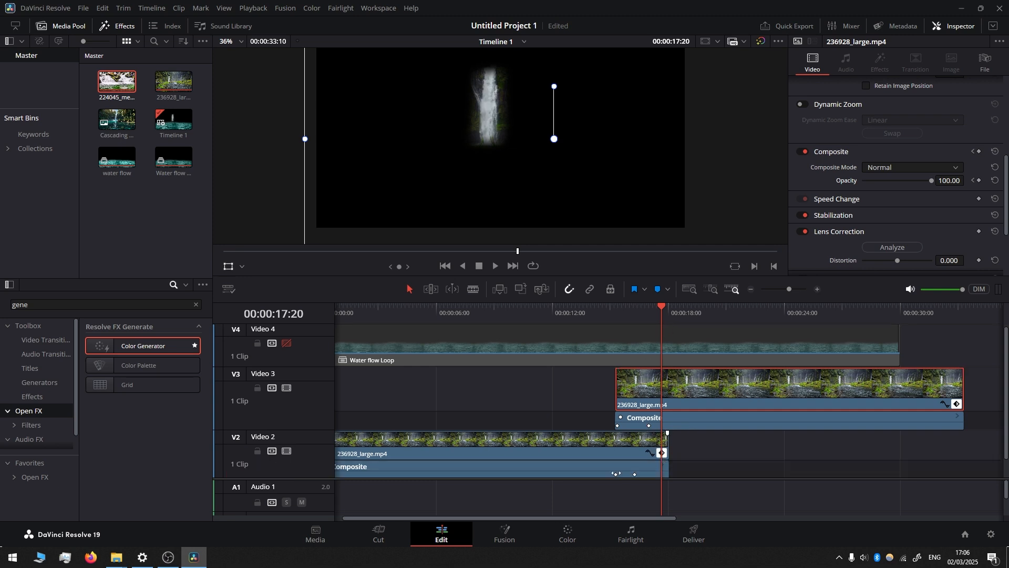
pyautogui.moveTo(635, 474)
pyautogui.mouseDown()
pyautogui.moveTo(662, 475)
pyautogui.moveTo(635, 474)
pyautogui.mouseUp()
# Step: Play the adjusted waterfall crossfade from 00:00:14:28 to check for a dip in opacity
pyautogui.moveTo(660, 310); pyautogui.dragTo(609, 313)
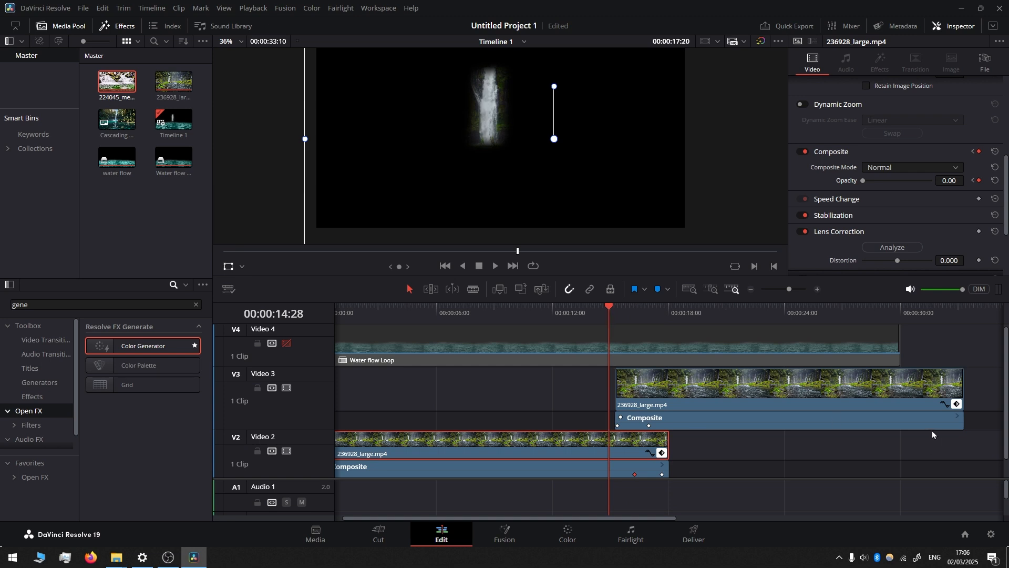
pyautogui.click(957, 406)
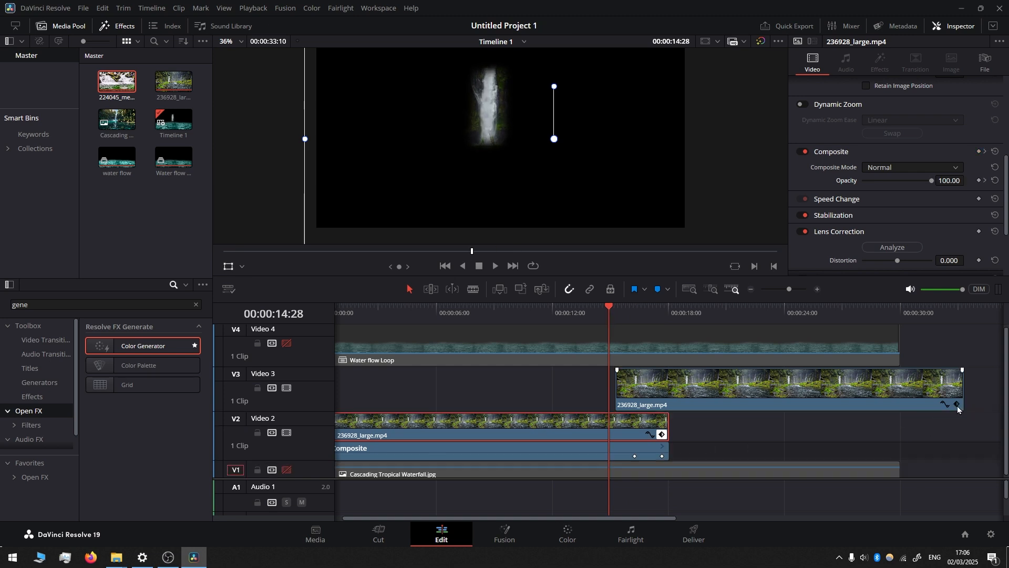
pyautogui.click(957, 405)
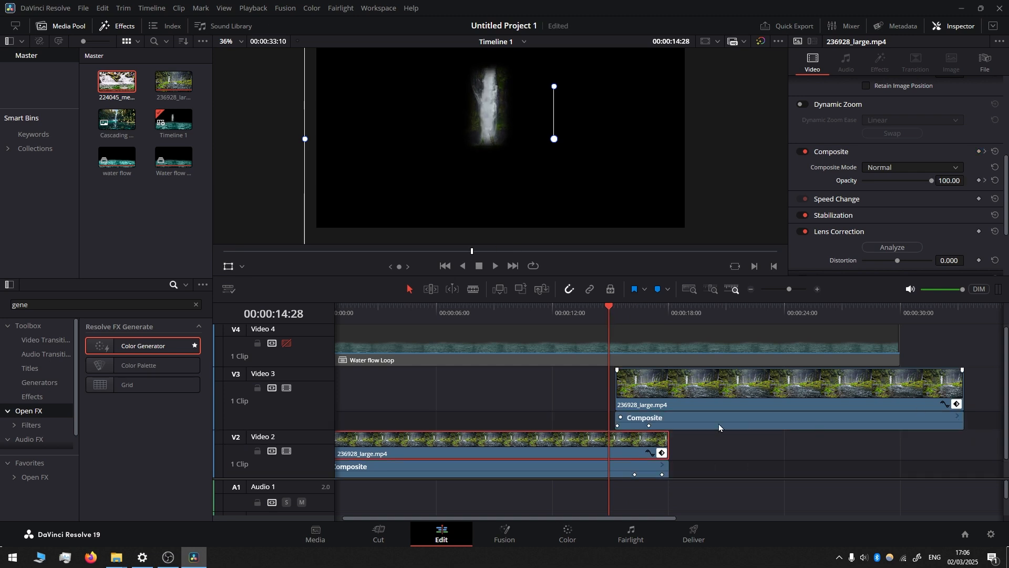
pyautogui.press('space')
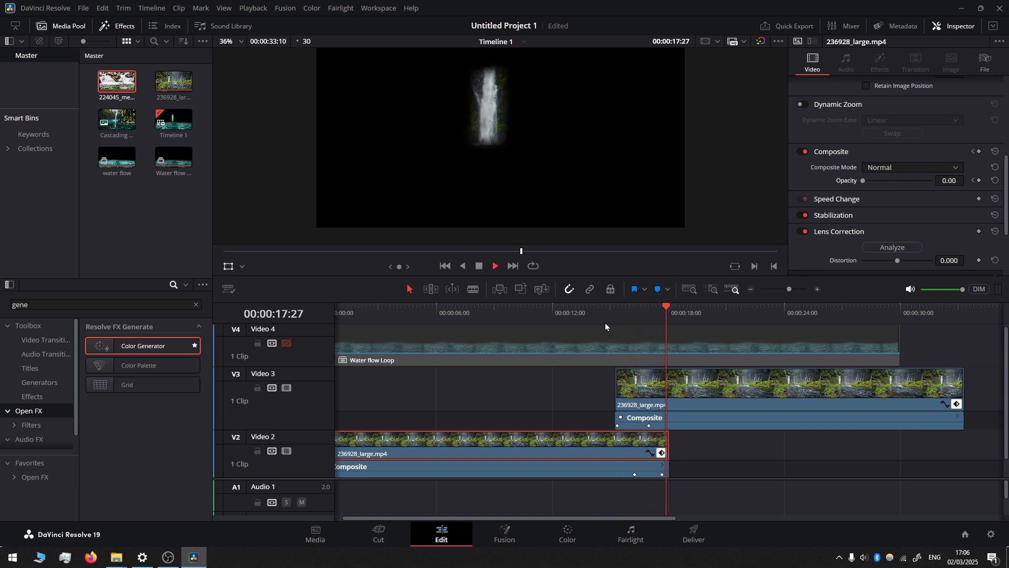
pyautogui.press('space')
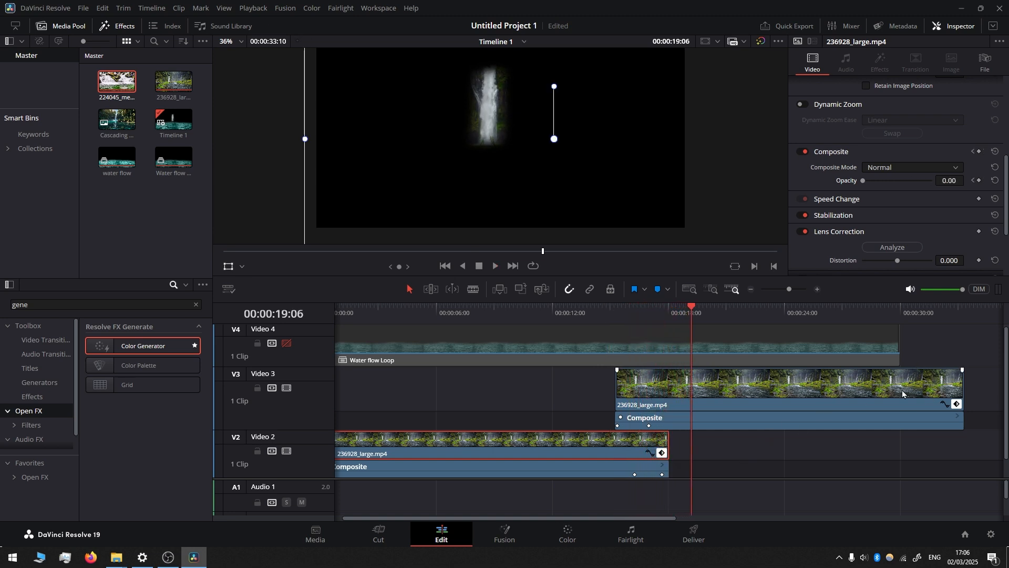
# Step: Cut the Video 3 waterfall copy at 00:00:30:00 and move the leftover piece to the start of Video 3
pyautogui.click(913, 379)
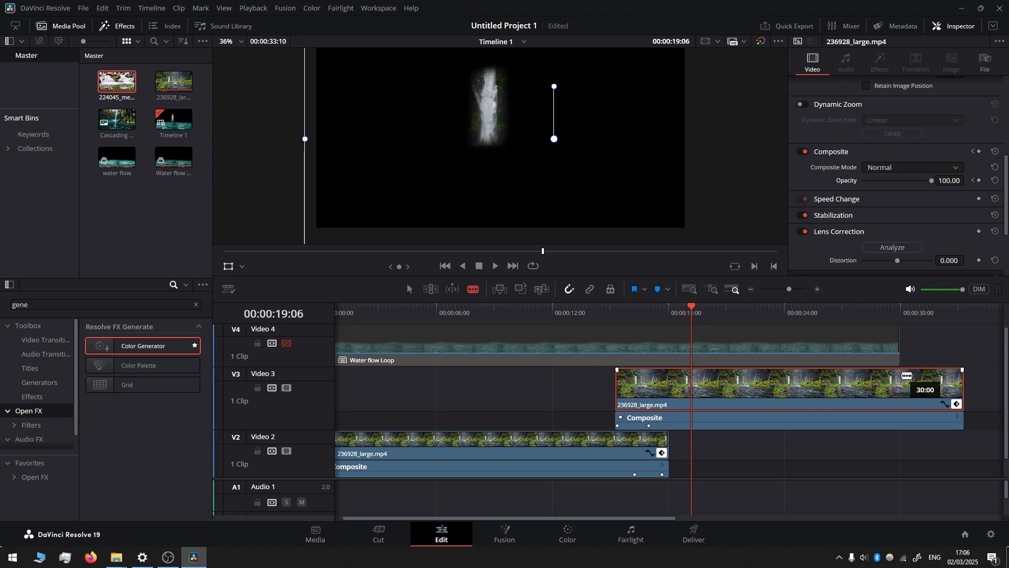
pyautogui.click(899, 383)
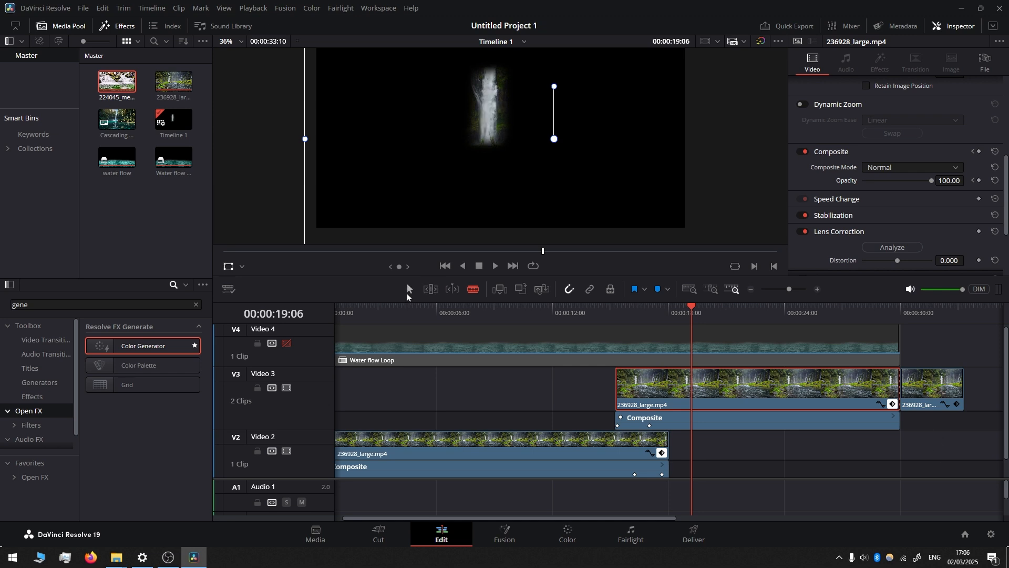
pyautogui.click(409, 289)
pyautogui.moveTo(920, 377); pyautogui.dragTo(363, 371)
pyautogui.click(903, 361)
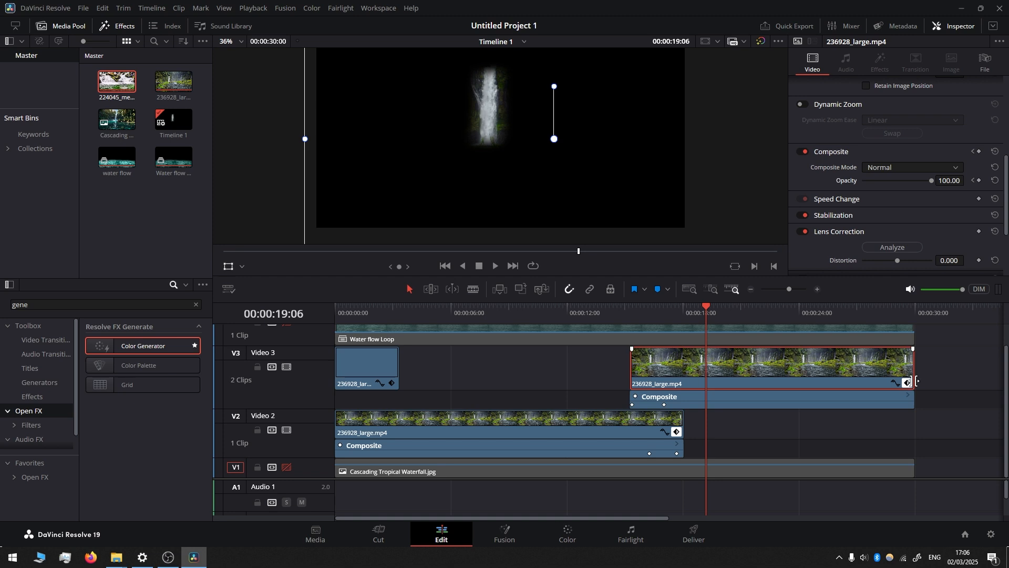
# Step: Add opacity keyframes at 00:00:00:09 of 100 on the short Video 3 waterfall piece and 0 on the Video 2 waterfall clip
pyautogui.click(350, 370)
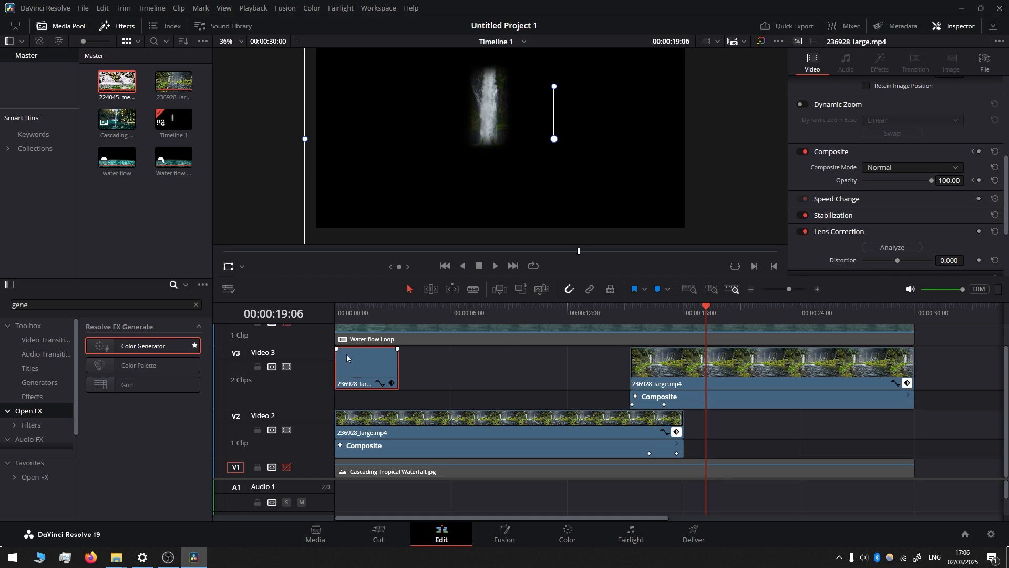
pyautogui.click(428, 430)
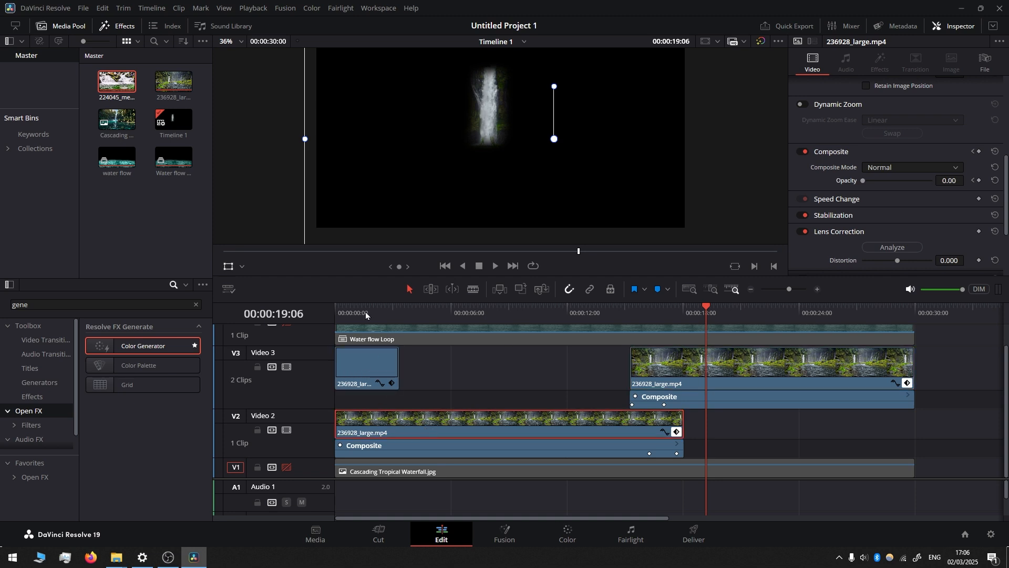
pyautogui.moveTo(366, 314); pyautogui.dragTo(341, 315)
pyautogui.click(363, 367)
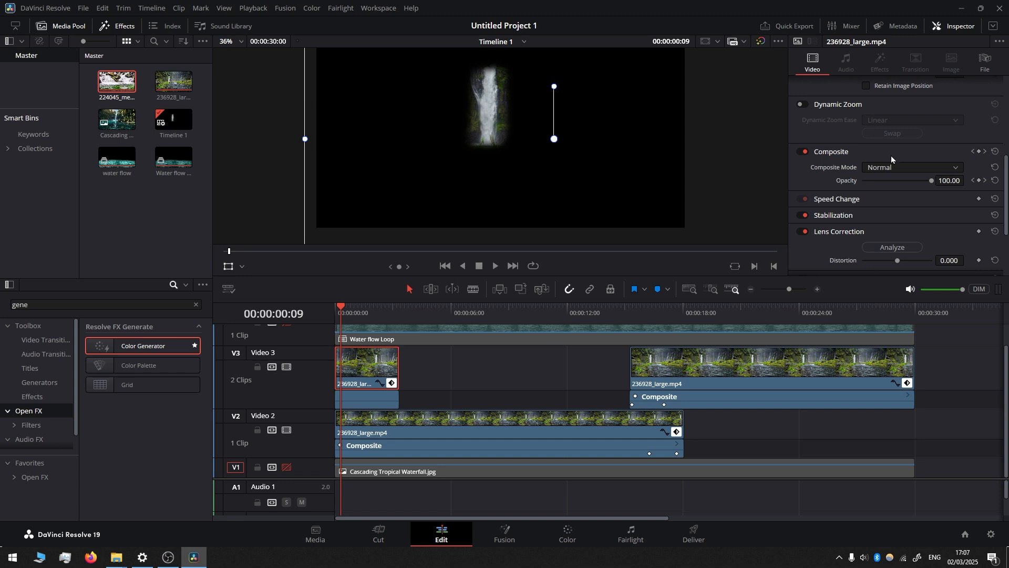
pyautogui.click(978, 181)
pyautogui.click(383, 425)
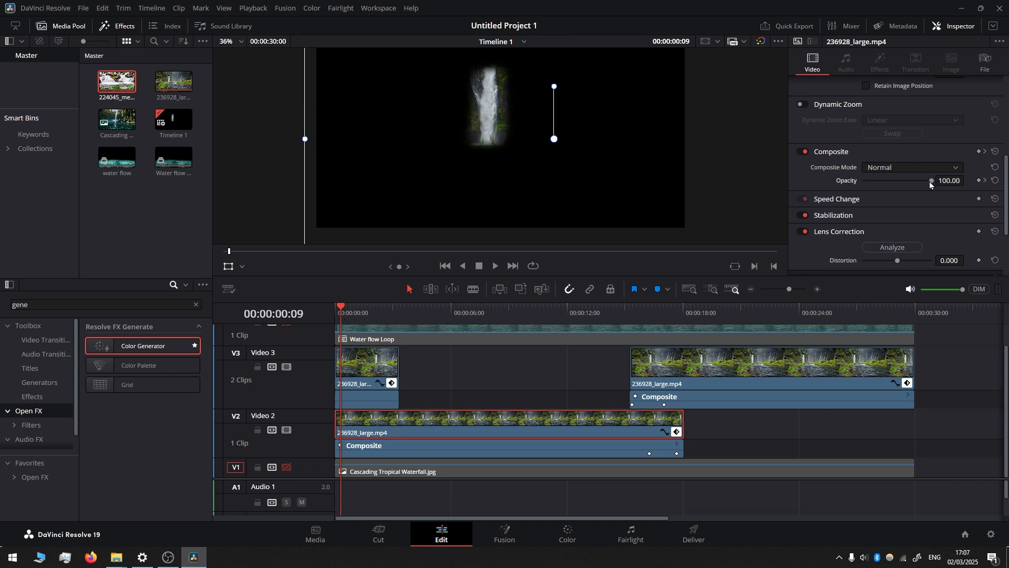
pyautogui.moveTo(931, 180); pyautogui.dragTo(848, 188)
# Step: Add opacity keyframes at 00:00:02:24 of 100 on the Video 2 clip and 0 on the short Video 3 piece, and return to the start
pyautogui.moveTo(363, 309); pyautogui.dragTo(390, 314)
pyautogui.moveTo(873, 179); pyautogui.dragTo(934, 188)
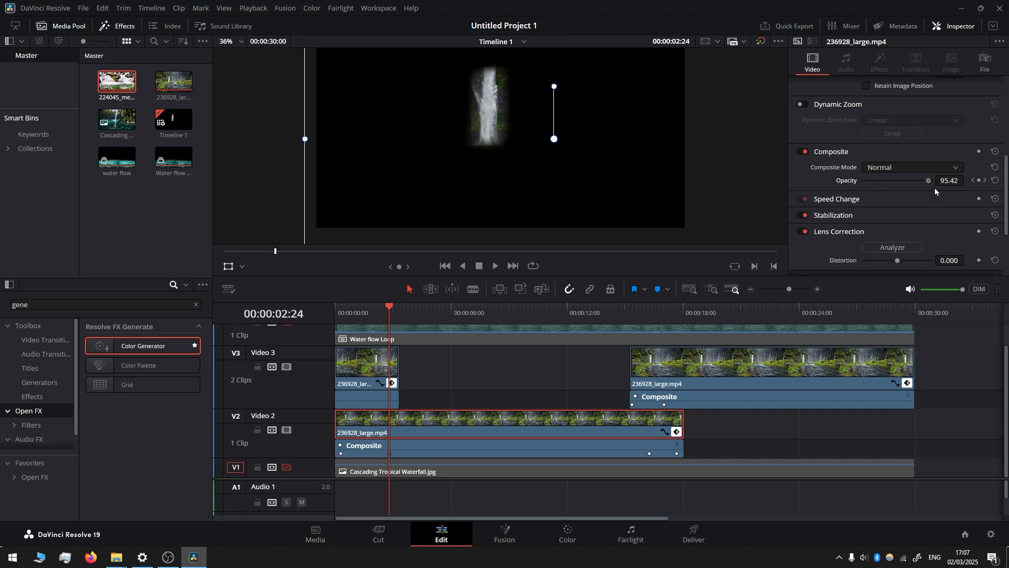
pyautogui.click(371, 362)
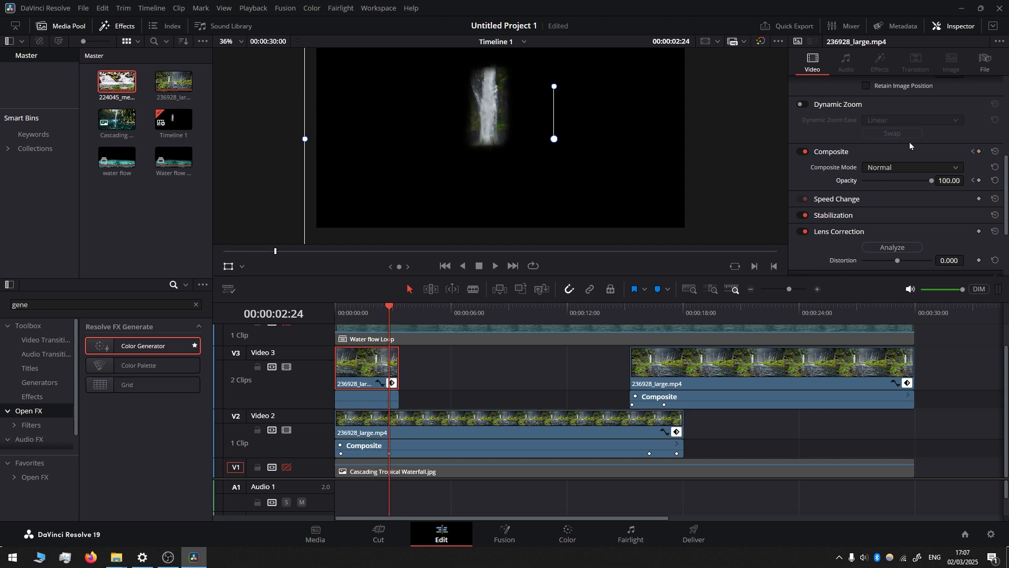
pyautogui.moveTo(932, 182); pyautogui.dragTo(847, 181)
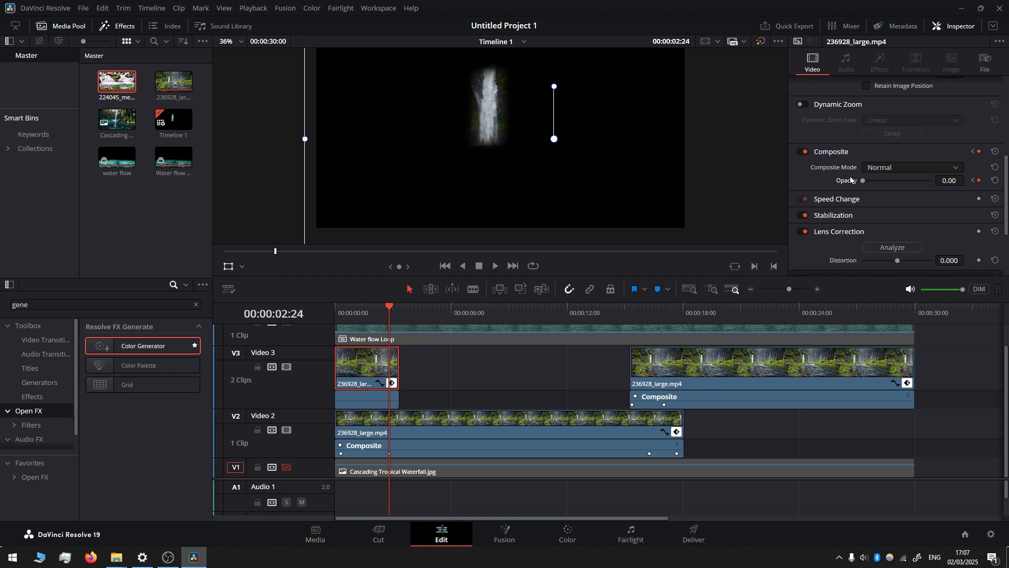
pyautogui.press('Home')
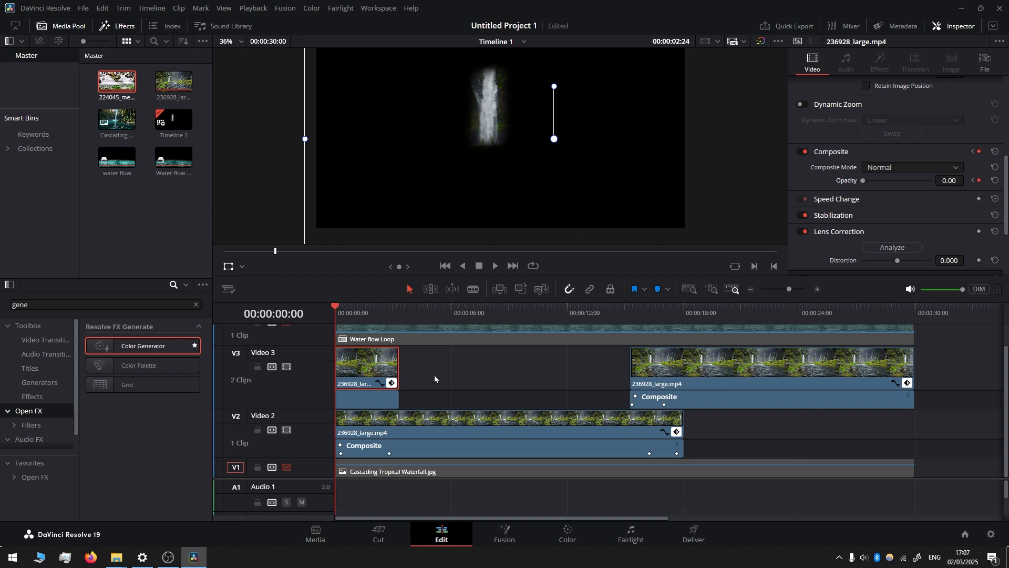
# Step: Play the waterfall clips from the start of the timeline to check the opening crossfade
pyautogui.press('space')
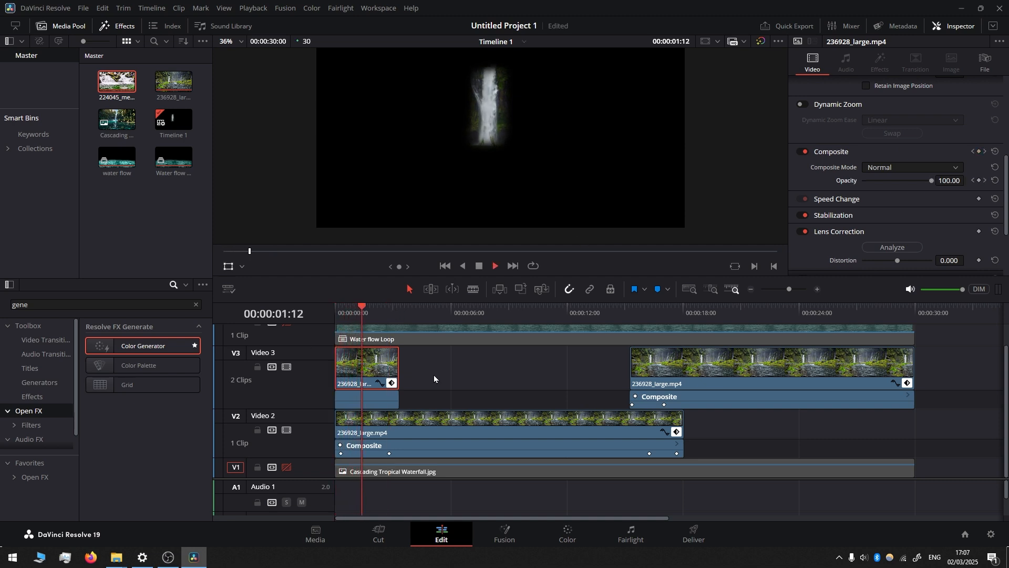
pyautogui.press('space')
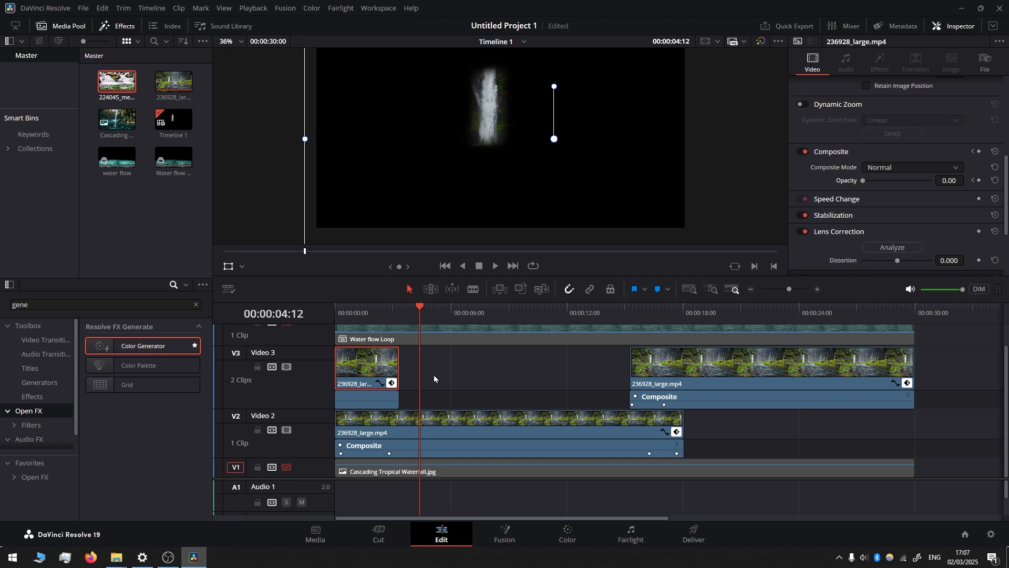
# Step: Combine the three waterfall clips on Video 2 and Video 3 into a compound clip named Waterfall loop
pyautogui.hotkey('ctrl', '-')
pyautogui.moveTo(590, 363); pyautogui.dragTo(331, 448)
pyautogui.rightClick(470, 366)
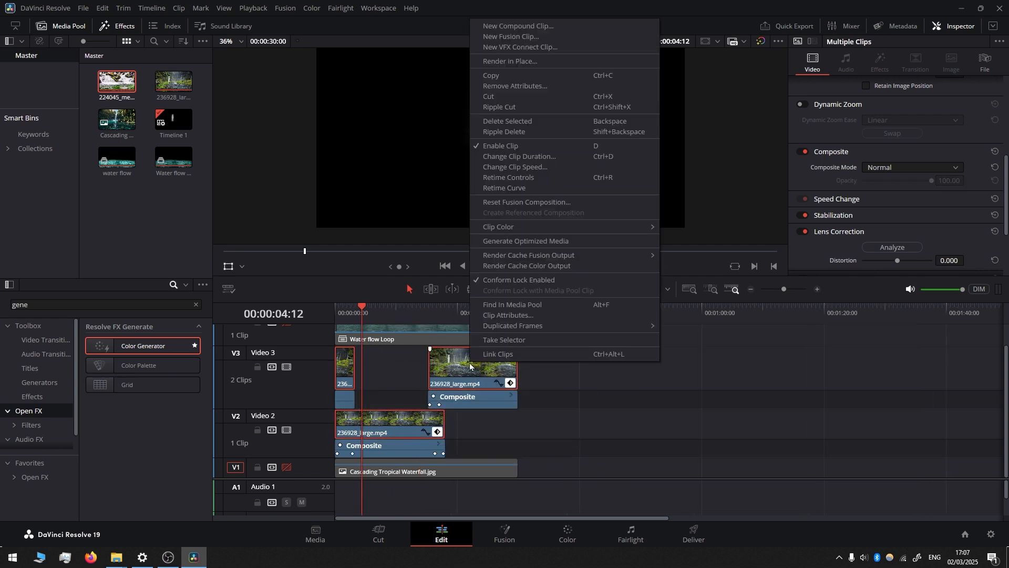
pyautogui.click(517, 26)
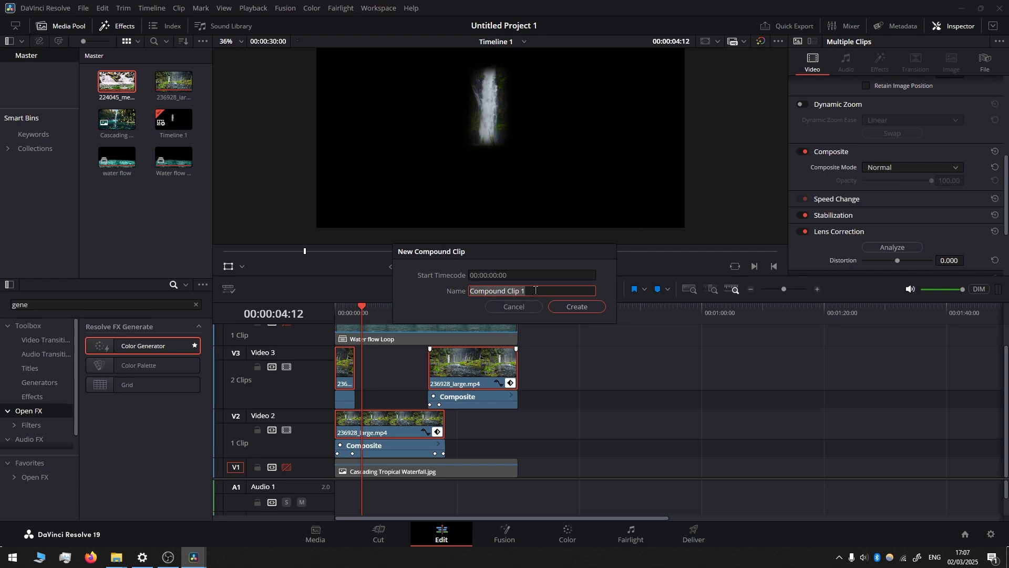
pyautogui.write('Waterfall loop')
pyautogui.press('Return')
# Step: Move the Water flow Loop clip down to Video 3, re-enable the Video 1 background track and play the composite
pyautogui.moveTo(410, 371); pyautogui.dragTo(410, 431)
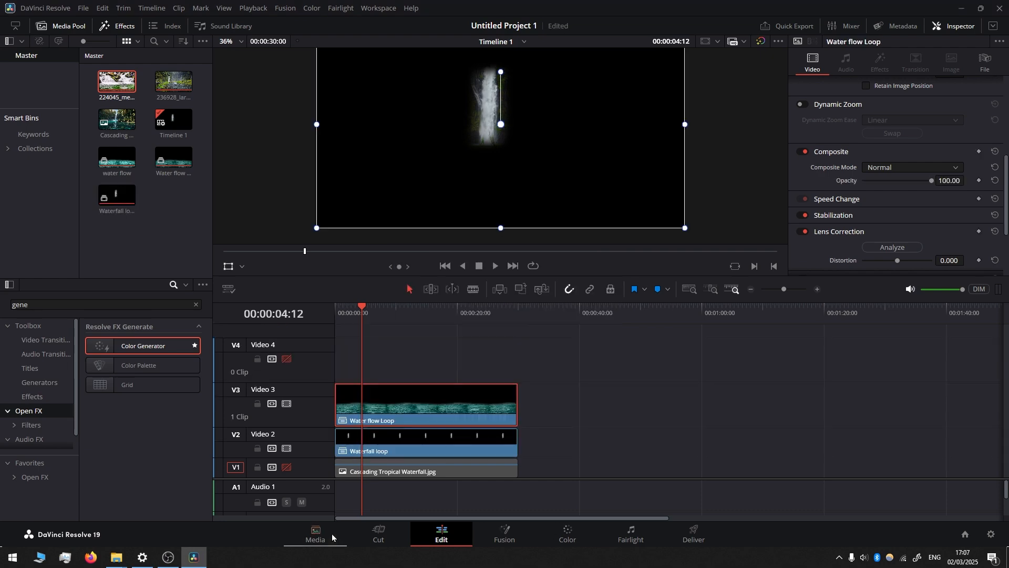
pyautogui.click(287, 466)
pyautogui.press('space')
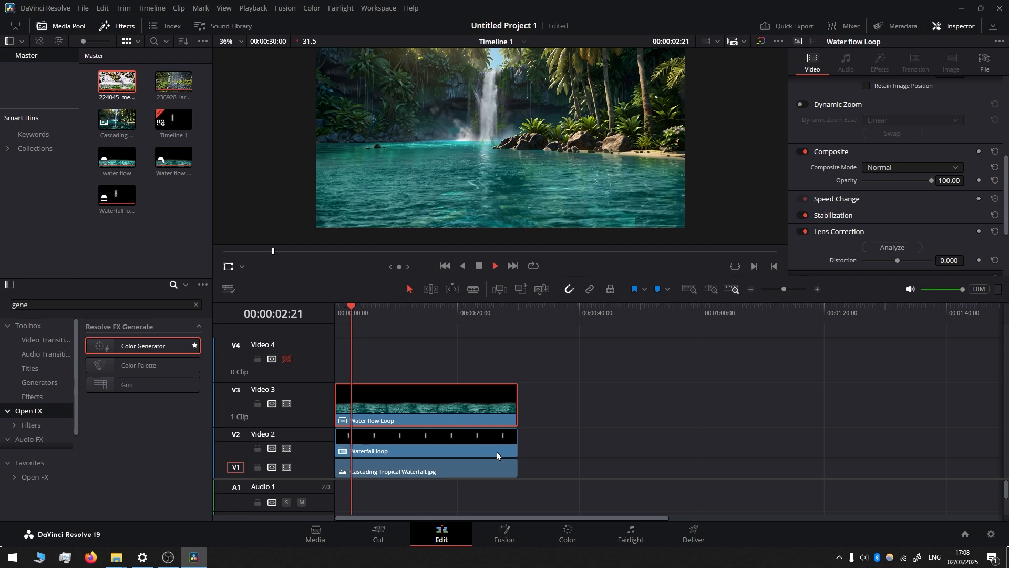
pyautogui.press('space')
# Step: Combine the water flow, waterfall and background image clips into a compound clip named LOOP
pyautogui.moveTo(611, 393); pyautogui.dragTo(365, 476)
pyautogui.rightClick(427, 395)
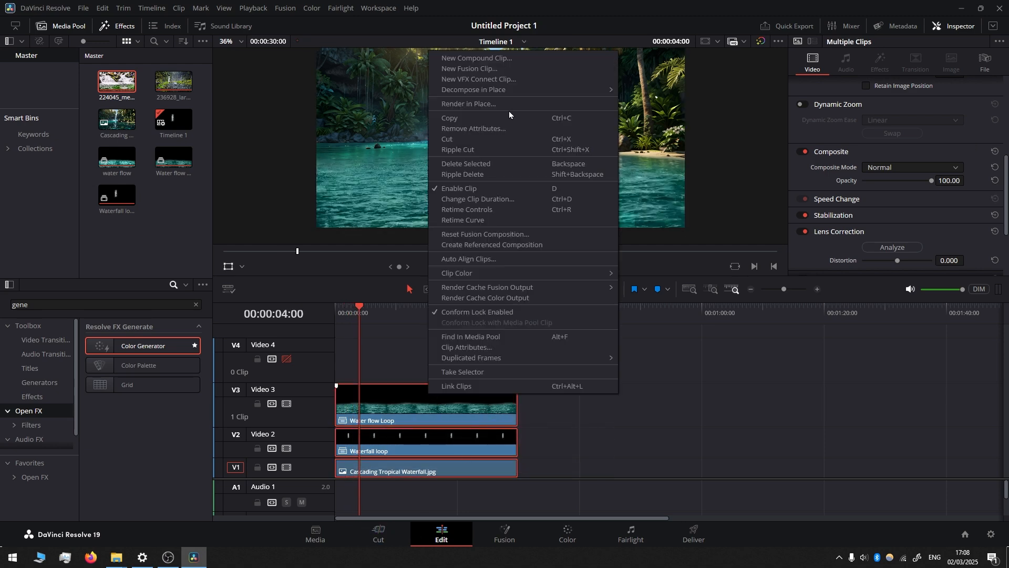
pyautogui.click(488, 59)
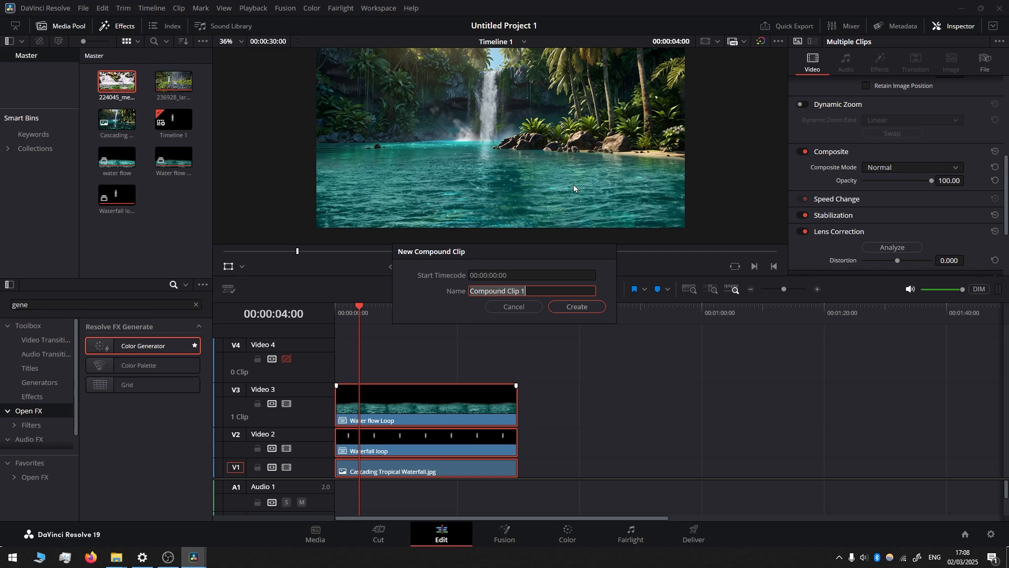
pyautogui.write('LOOP')
pyautogui.press('Return')
# Step: Duplicate the LOOP clip end to end on Video 1 until six copies fill three minutes
pyautogui.moveTo(382, 472); pyautogui.dragTo(741, 467)
pyautogui.moveTo(741, 468); pyautogui.dragTo(923, 471)
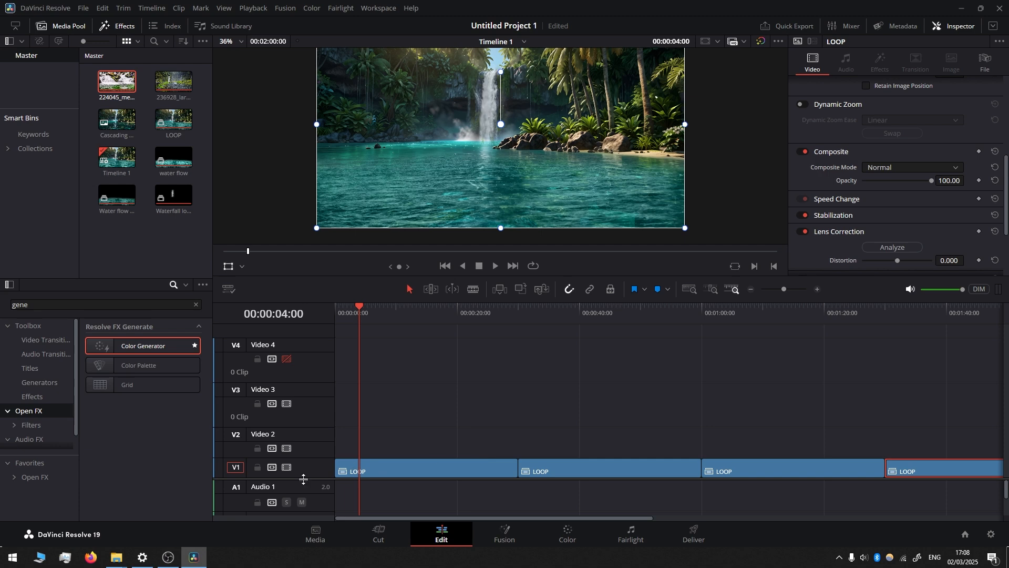
pyautogui.moveTo(303, 479); pyautogui.dragTo(273, 386)
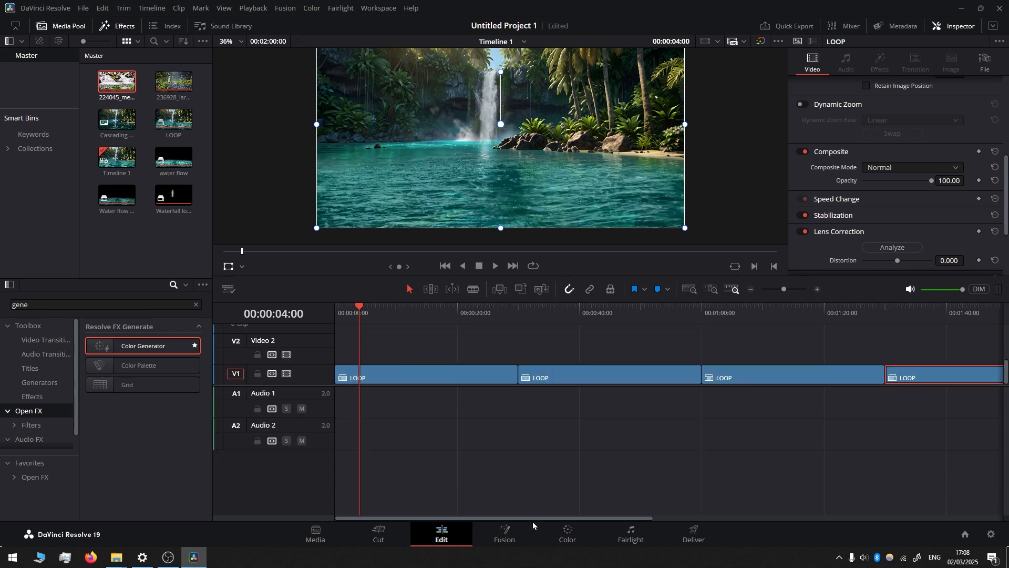
pyautogui.scroll(-3, 559, 353)
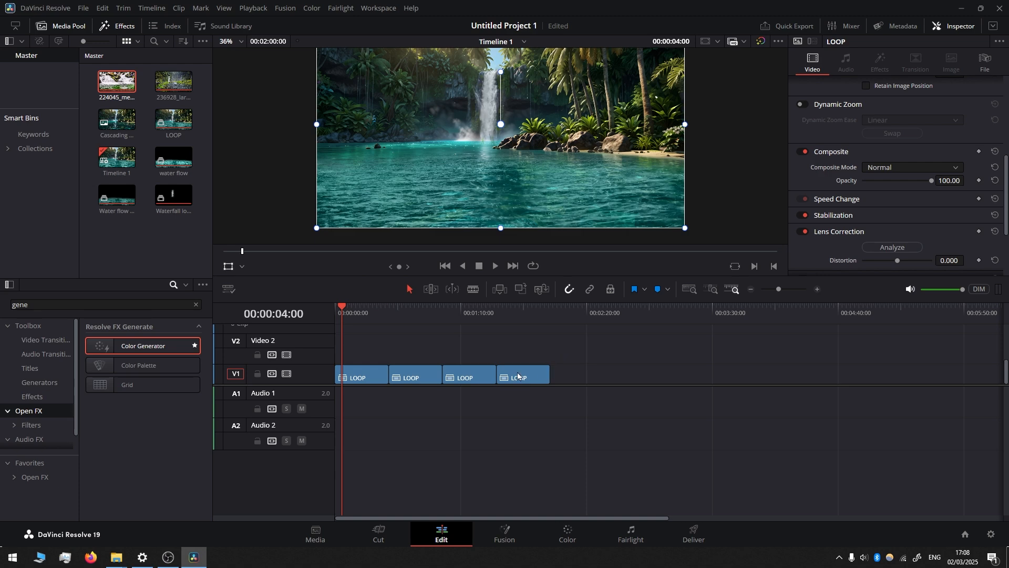
pyautogui.moveTo(518, 375); pyautogui.dragTo(641, 375)
# Step: Combine all six LOOP clips into one compound clip, keeping the default name
pyautogui.moveTo(761, 336); pyautogui.dragTo(267, 397)
pyautogui.rightClick(435, 370)
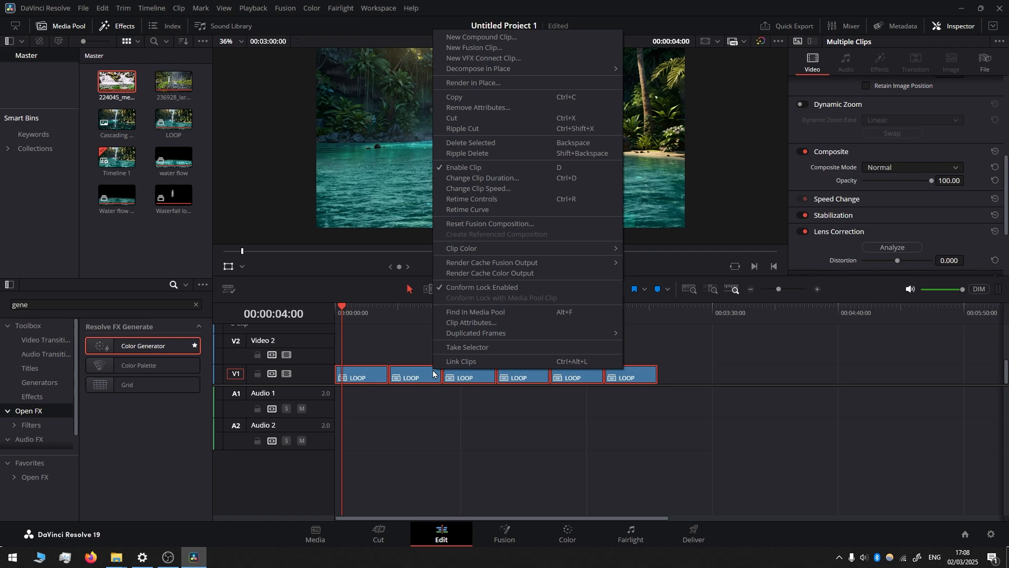
pyautogui.click(501, 37)
pyautogui.click(582, 305)
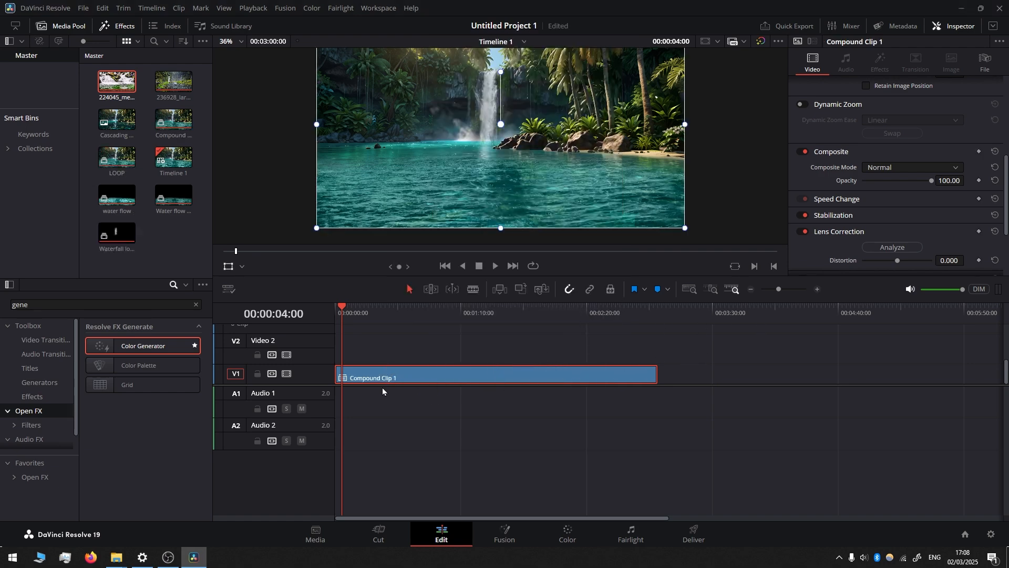
# Step: Paste copies of the three-minute compound clip end to end until the timeline lasts 01:09:00:00, and scrub back to 01:07:27:04
pyautogui.press('End')
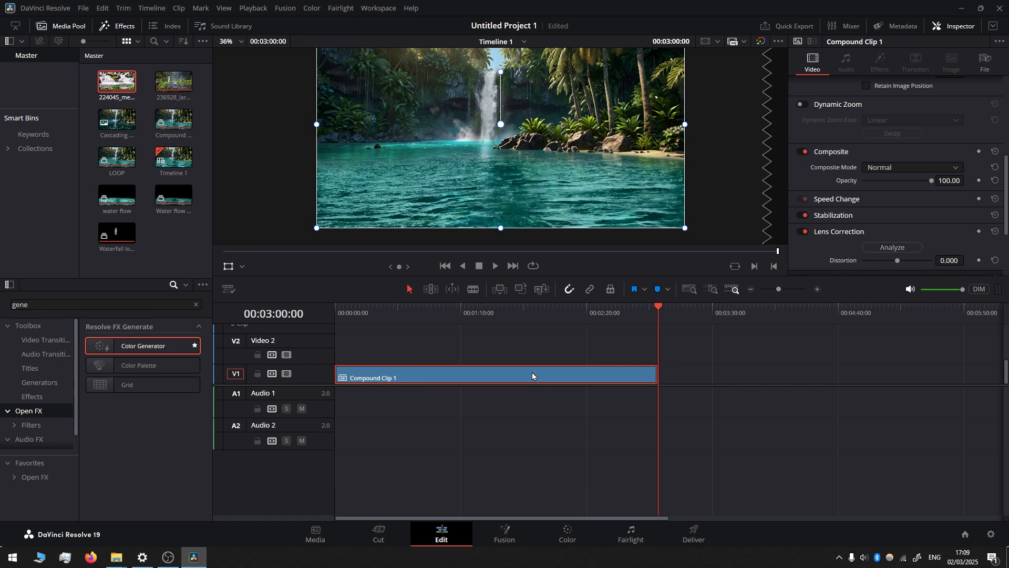
pyautogui.hotkey('ctrl', 'v')
pyautogui.hotkey('ctrl', 'v')
pyautogui.hotkey('ctrl', 'v')
pyautogui.hotkey('ctrl', 'v')
pyautogui.hotkey('ctrl', 'v')
pyautogui.hotkey('ctrl', 'v')
pyautogui.hotkey('ctrl', 'v')
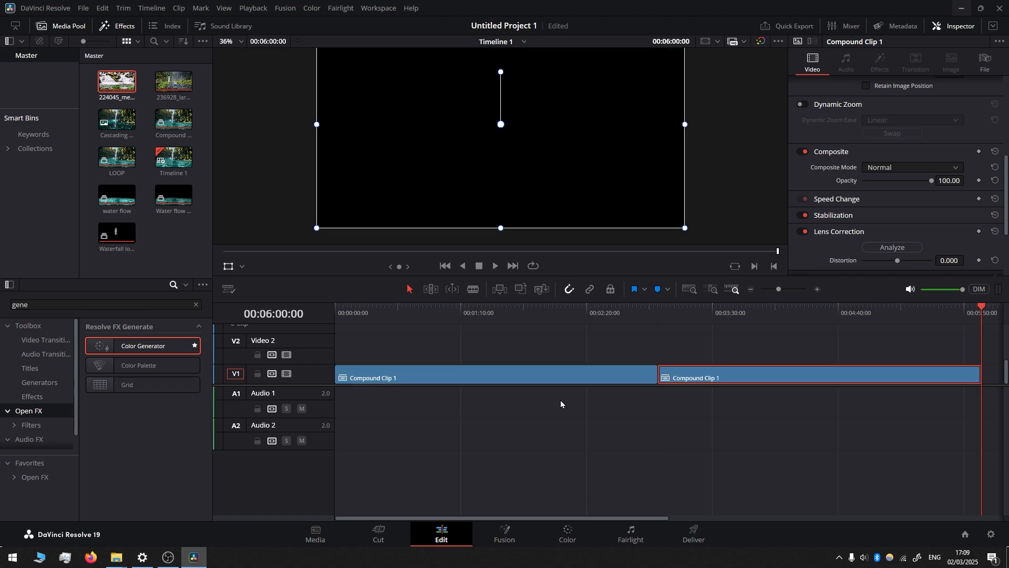
pyautogui.hotkey('ctrl', 'v')
pyautogui.hotkey('ctrl', 'v')
pyautogui.hotkey('ctrl', 'v')
pyautogui.hotkey('ctrl', 'v')
pyautogui.hotkey('ctrl', 'v')
pyautogui.hotkey('ctrl', 'v')
pyautogui.hotkey('ctrl', 'v')
pyautogui.hotkey('ctrl', 'v')
pyautogui.hotkey('ctrl', 'v')
pyautogui.hotkey('ctrl', 'v')
pyautogui.hotkey('ctrl', 'v')
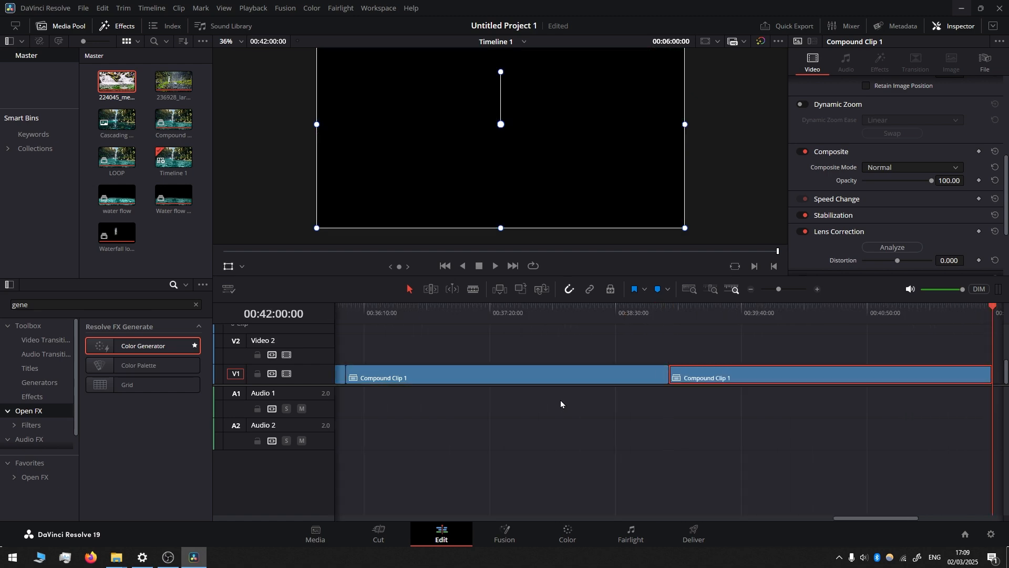
pyautogui.hotkey('ctrl', 'v')
pyautogui.hotkey('ctrl', 'v')
pyautogui.hotkey('ctrl', 'v')
pyautogui.hotkey('ctrl', 'v')
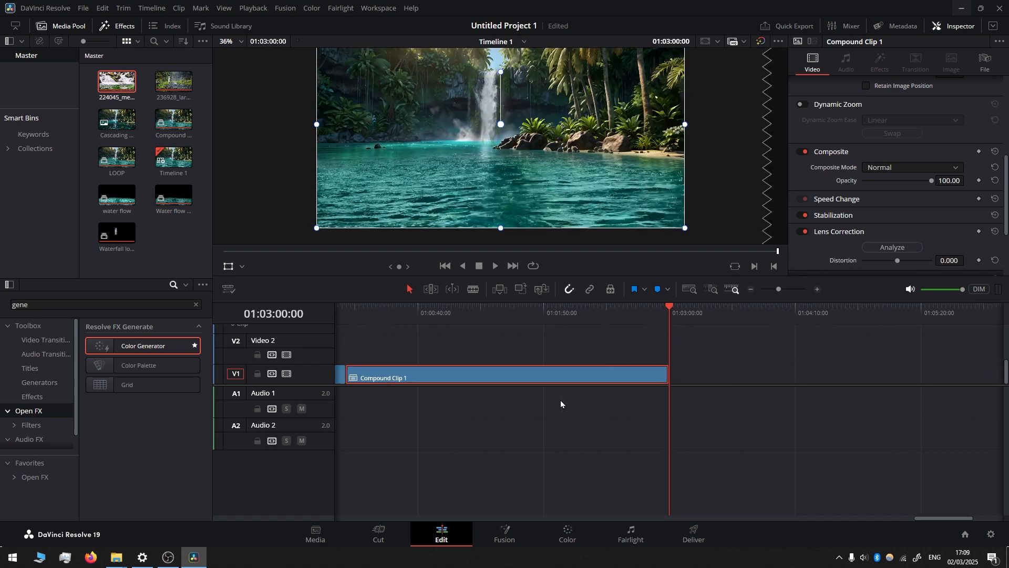
pyautogui.click(567, 310)
pyautogui.moveTo(571, 312); pyautogui.dragTo(502, 325)
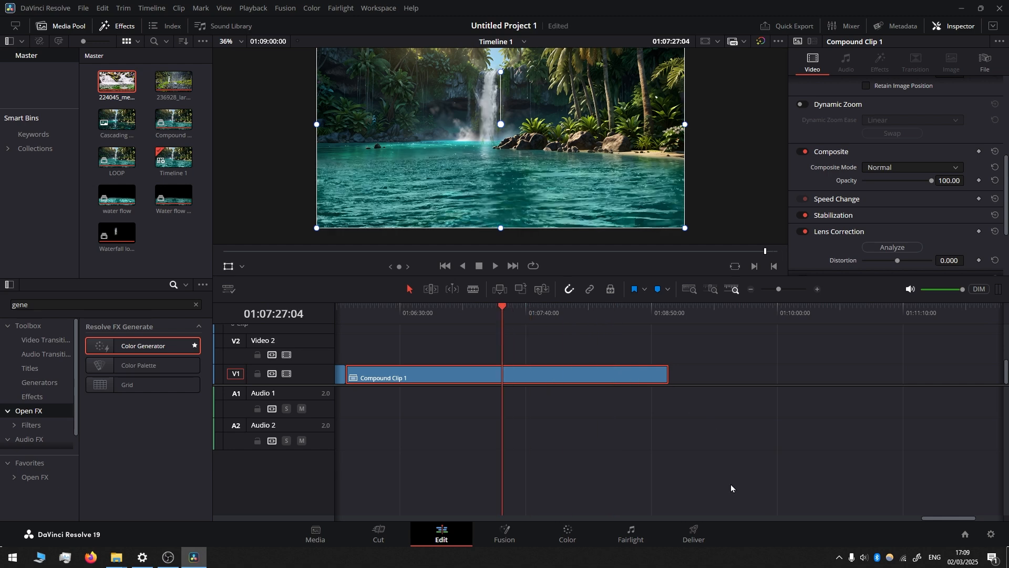
# Step: Add the entire timeline to the render queue as a QuickTime H.264 file at Best quality, saved to the desktop as Timeline 1.mov
pyautogui.click(696, 534)
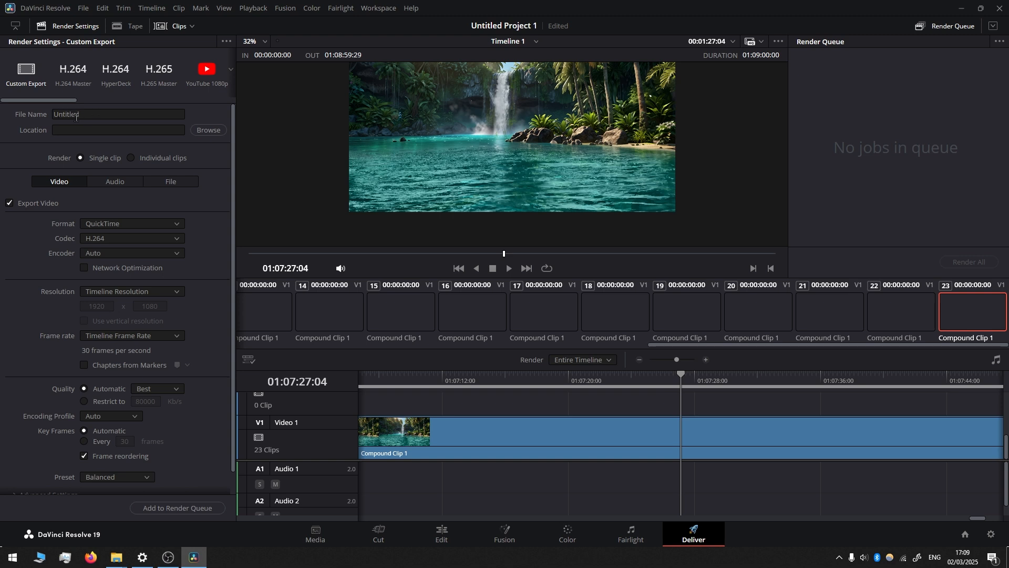
pyautogui.click(137, 225)
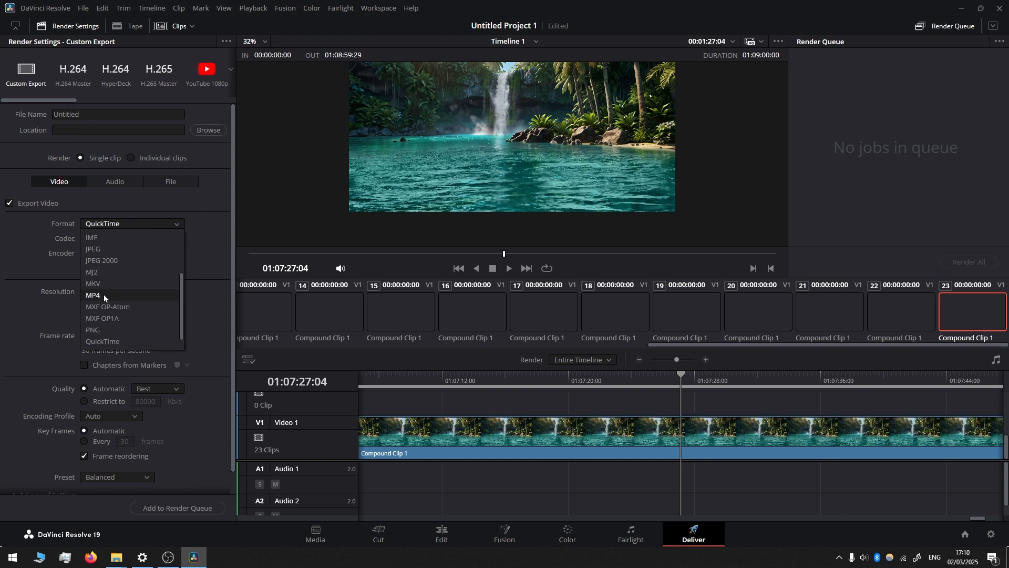
pyautogui.click(1, 284)
pyautogui.scroll(-1, 106, 268)
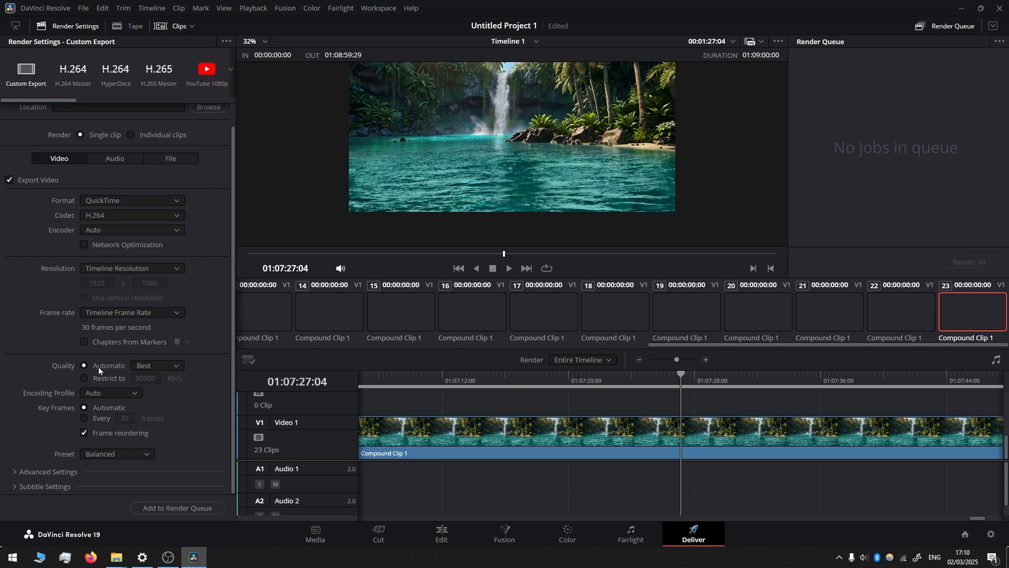
pyautogui.click(165, 365)
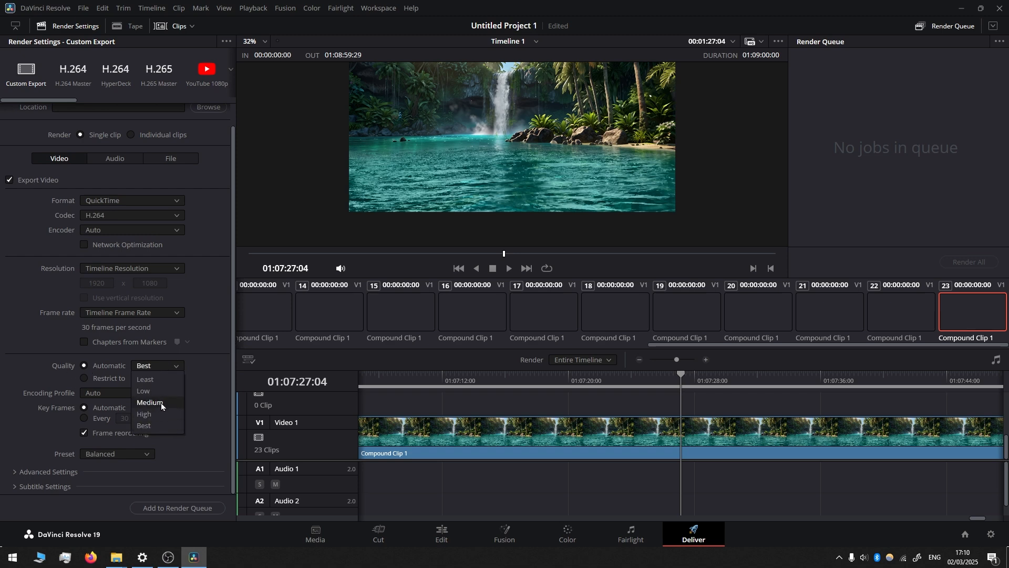
pyautogui.click(162, 368)
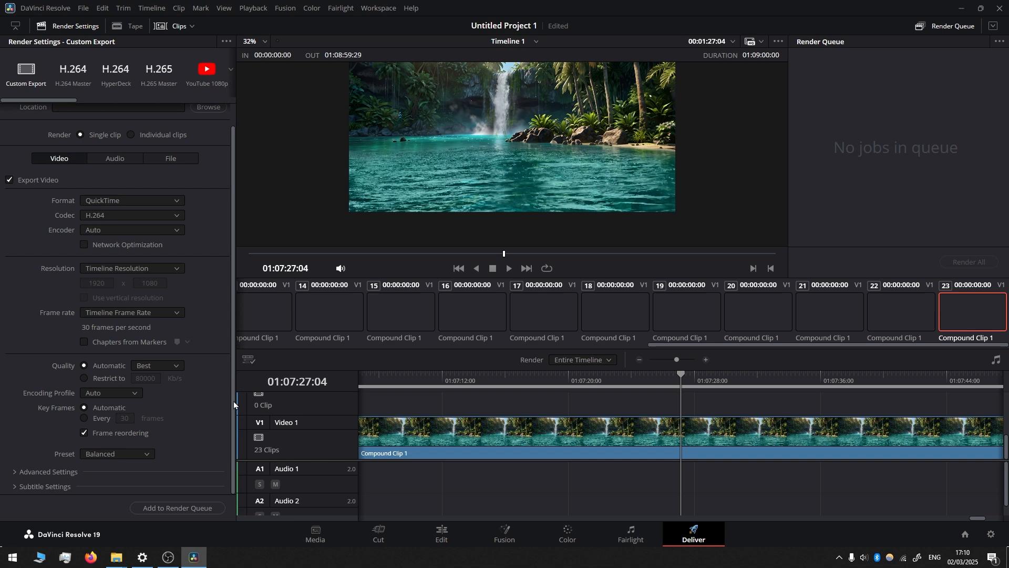
pyautogui.click(178, 507)
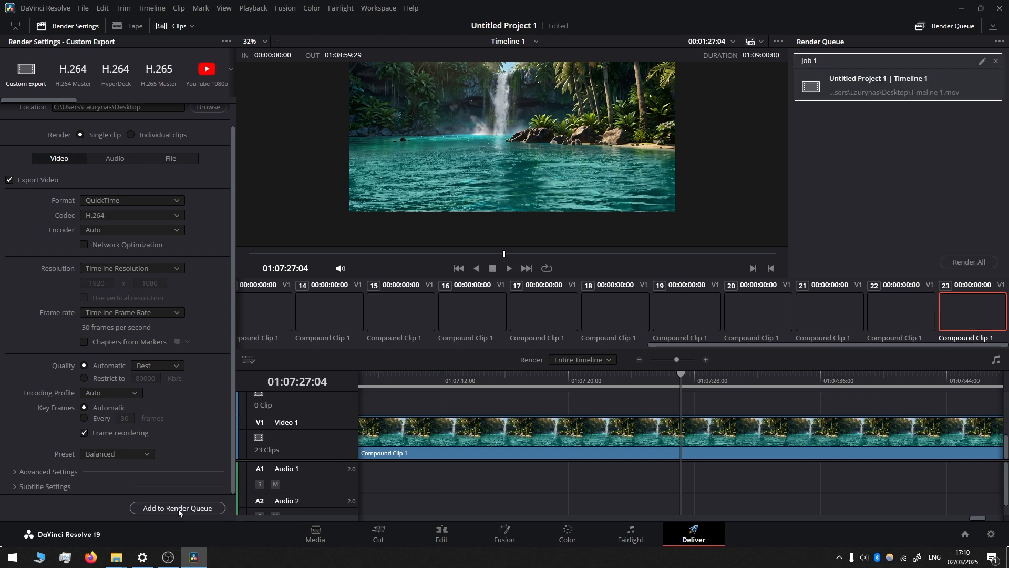